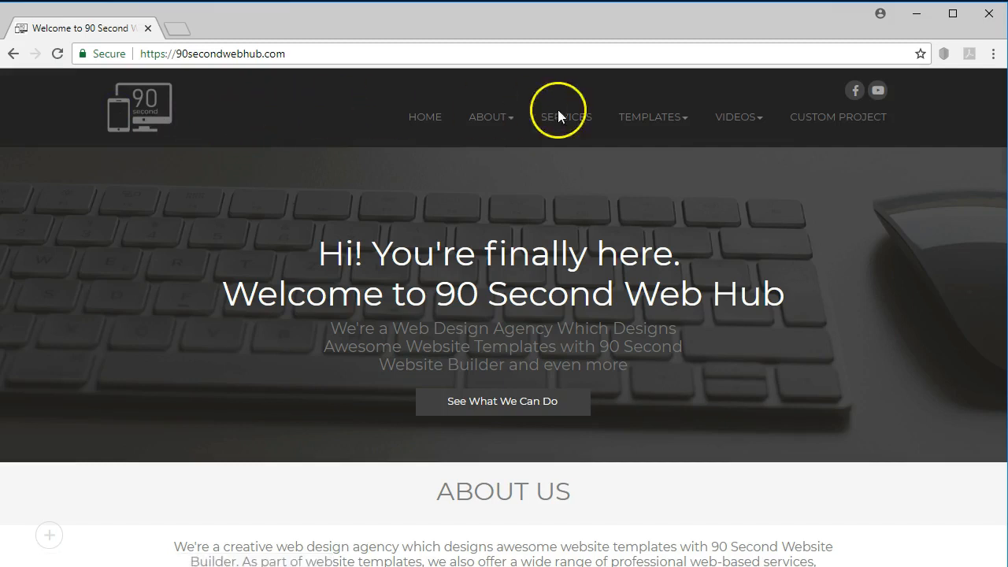
{"action": "left_click", "coordinate": [877, 193]}
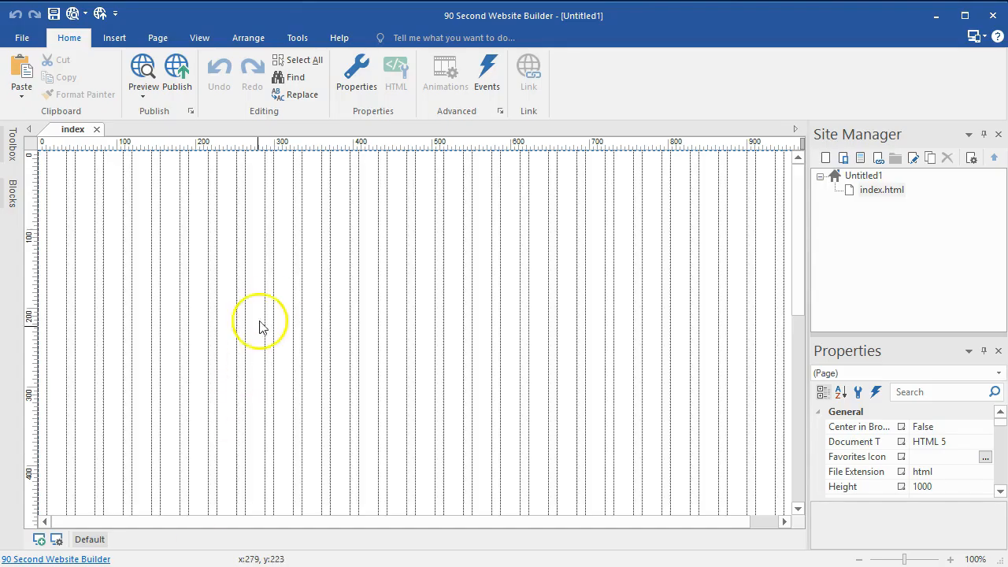
{"action": "left_click", "coordinate": [270, 232]}
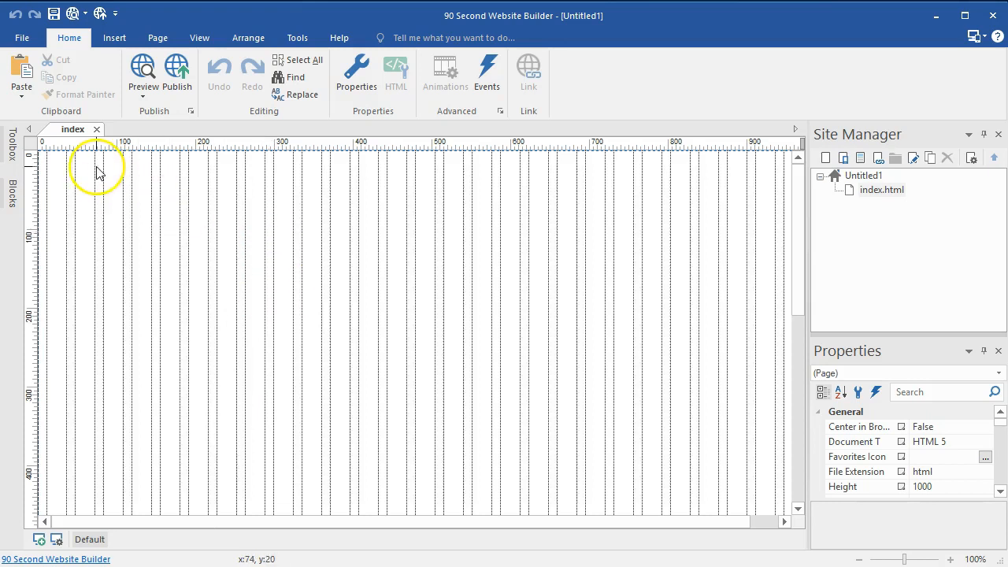
Step: Find the Font Awesome Icon object with the search term "font" and place one on the page at x 6, y 37
{"action": "left_click", "coordinate": [14, 146]}
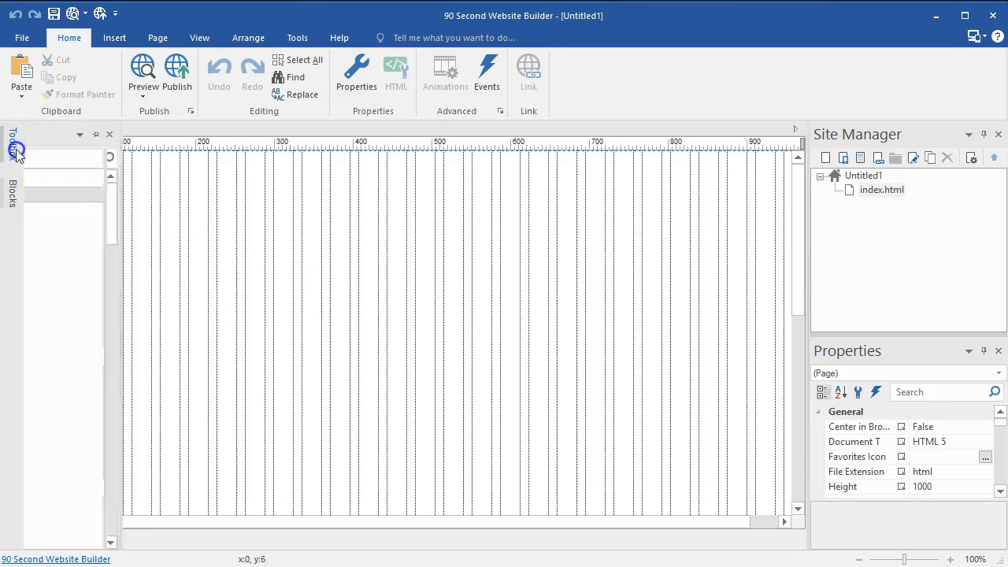
{"action": "left_click", "coordinate": [55, 163]}
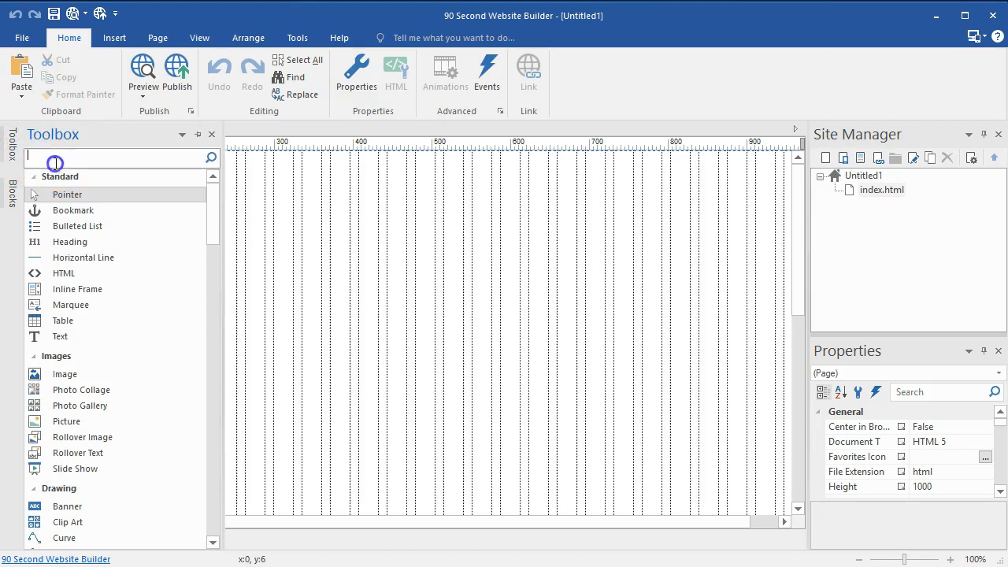
{"action": "type", "text": "font"}
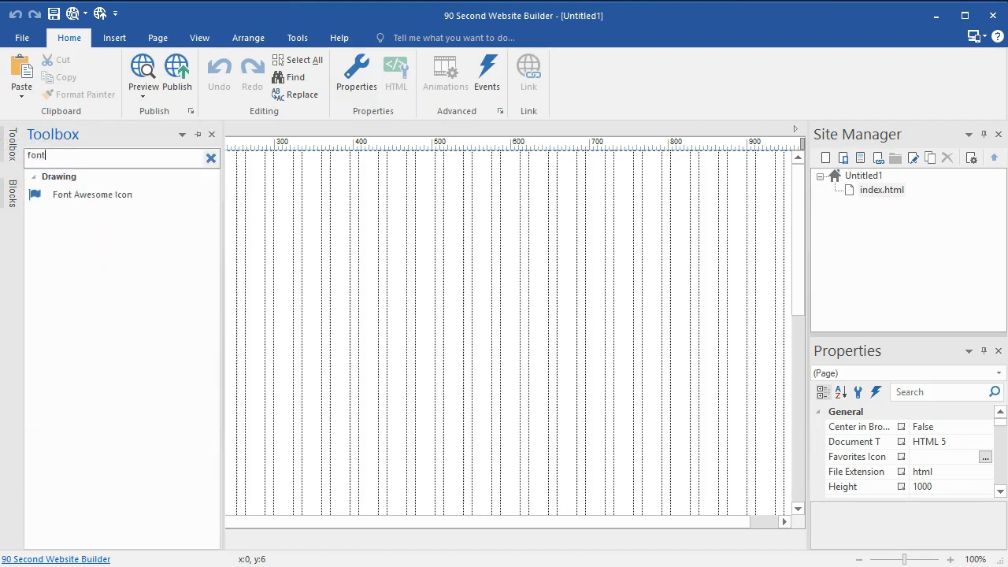
{"action": "left_click", "coordinate": [112, 196]}
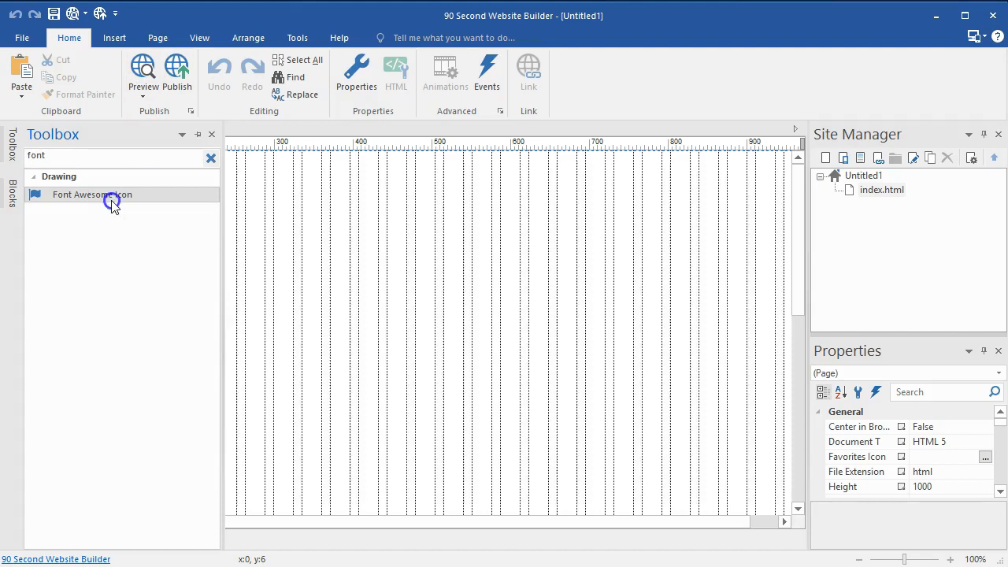
{"action": "mouse_move", "coordinate": [302, 177]}
{"action": "left_mouse_down"}
{"action": "mouse_move", "coordinate": [354, 216]}
{"action": "mouse_move", "coordinate": [167, 214]}
{"action": "mouse_move", "coordinate": [87, 199]}
{"action": "left_mouse_up"}
{"action": "left_click", "coordinate": [103, 200]}
{"action": "left_click", "coordinate": [89, 208]}
{"action": "left_click", "coordinate": [95, 218]}
{"action": "left_click", "coordinate": [94, 219]}
{"action": "mouse_move", "coordinate": [93, 218]}
{"action": "left_mouse_down"}
{"action": "mouse_move", "coordinate": [70, 212]}
{"action": "mouse_move", "coordinate": [57, 193]}
{"action": "left_mouse_up"}
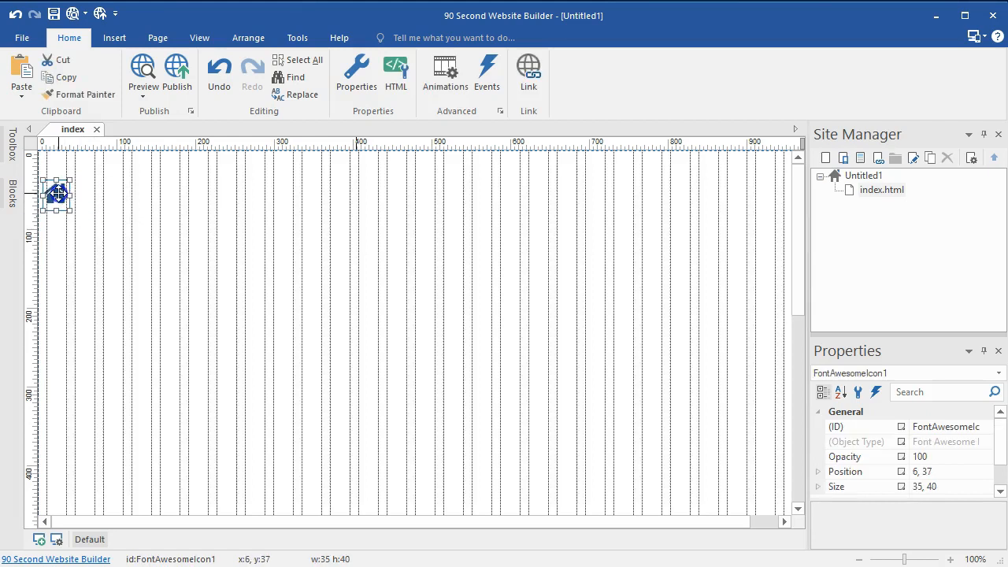
Step: Change the Font Awesome icon from home to the bars symbol
{"action": "double_click", "coordinate": [56, 194]}
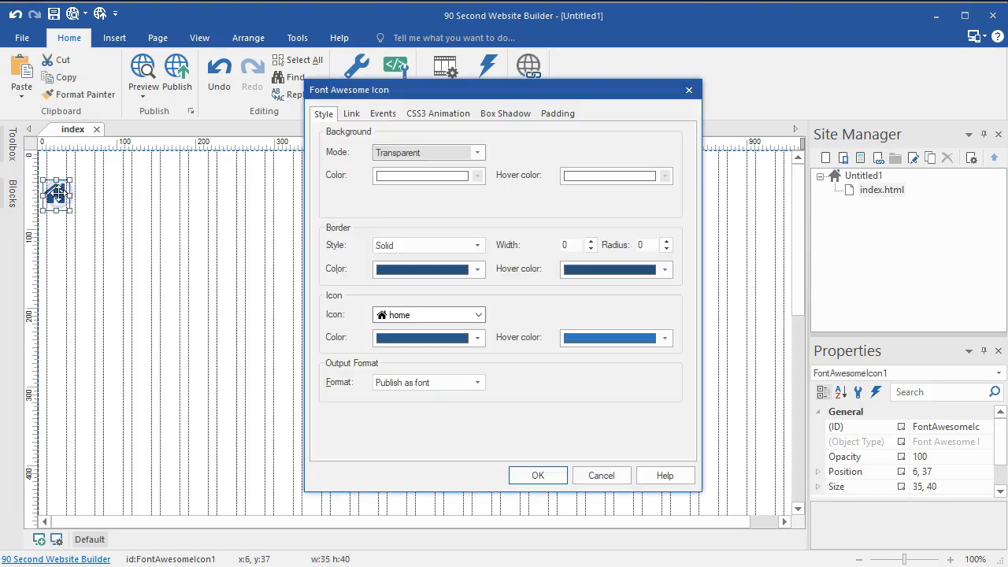
{"action": "left_click", "coordinate": [439, 319]}
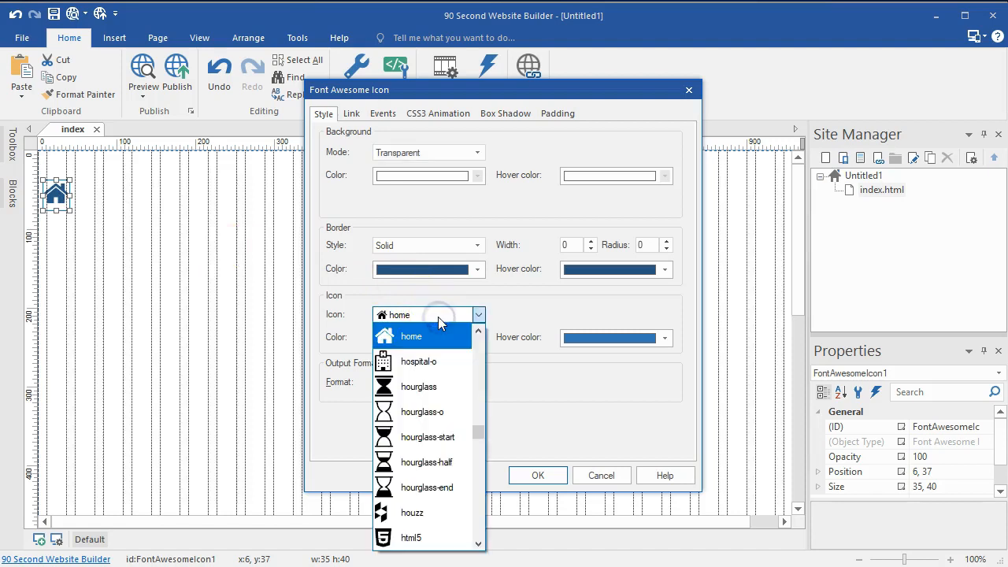
{"action": "scroll", "coordinate": [430, 350], "scroll_direction": "down", "scroll_amount": 3}
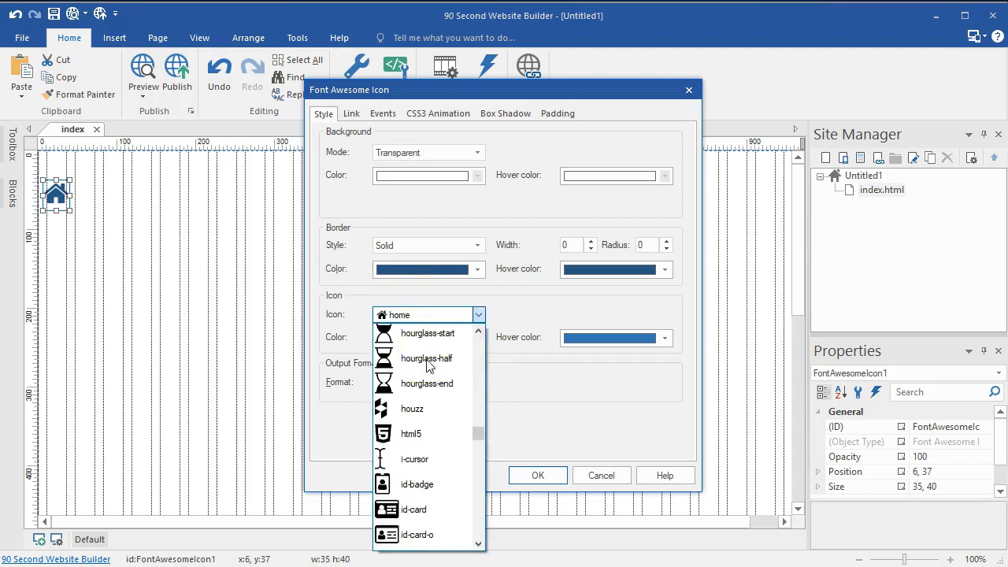
{"action": "scroll", "coordinate": [429, 366], "scroll_direction": "down", "scroll_amount": 5}
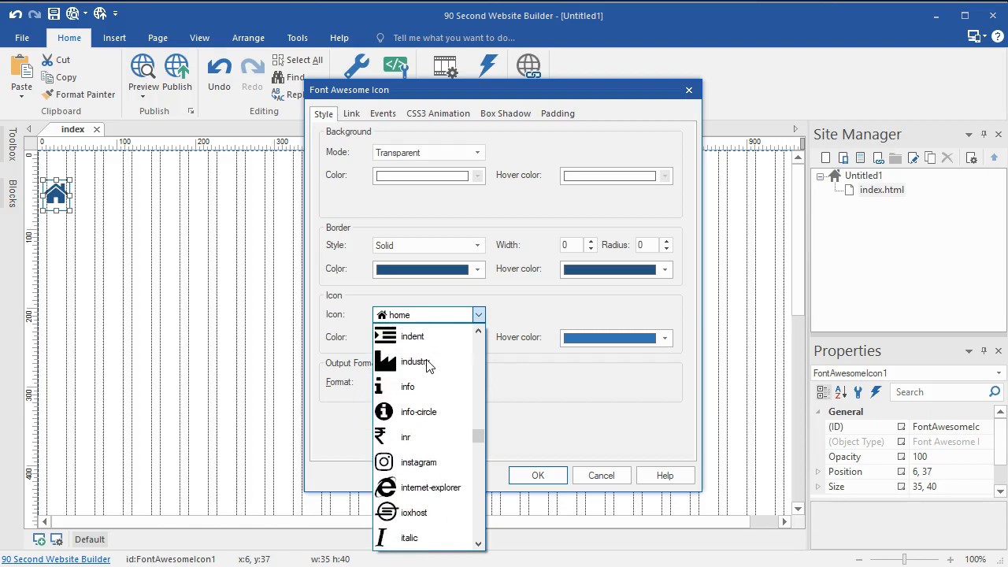
{"action": "scroll", "coordinate": [429, 367], "scroll_direction": "down", "scroll_amount": 4}
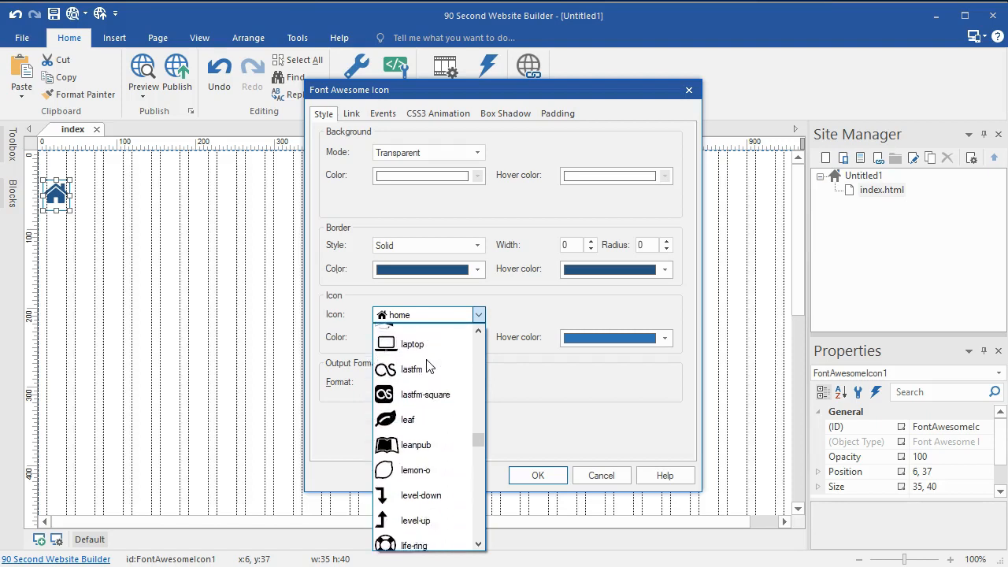
{"action": "key", "text": "b"}
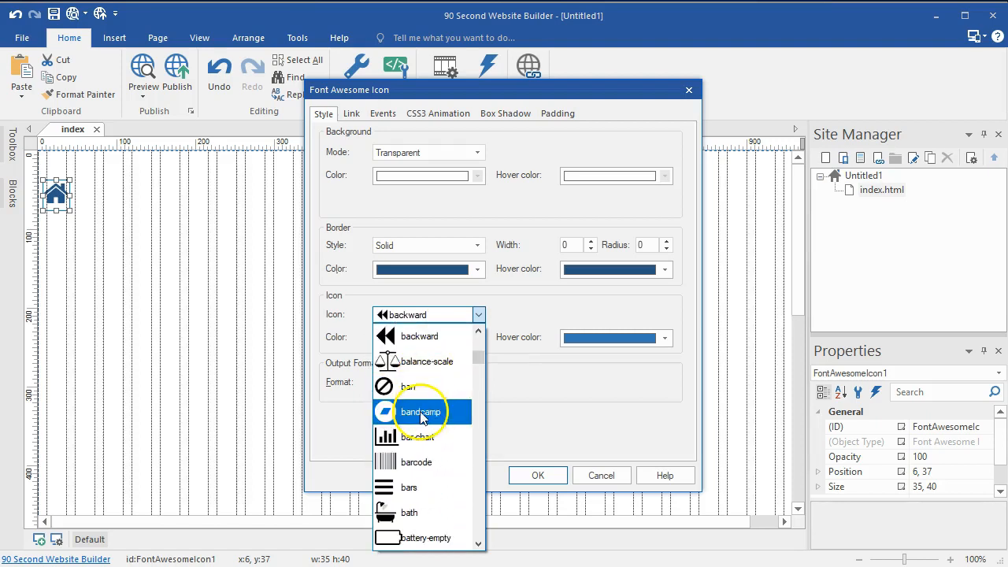
{"action": "scroll", "coordinate": [421, 395], "scroll_direction": "down", "scroll_amount": 2}
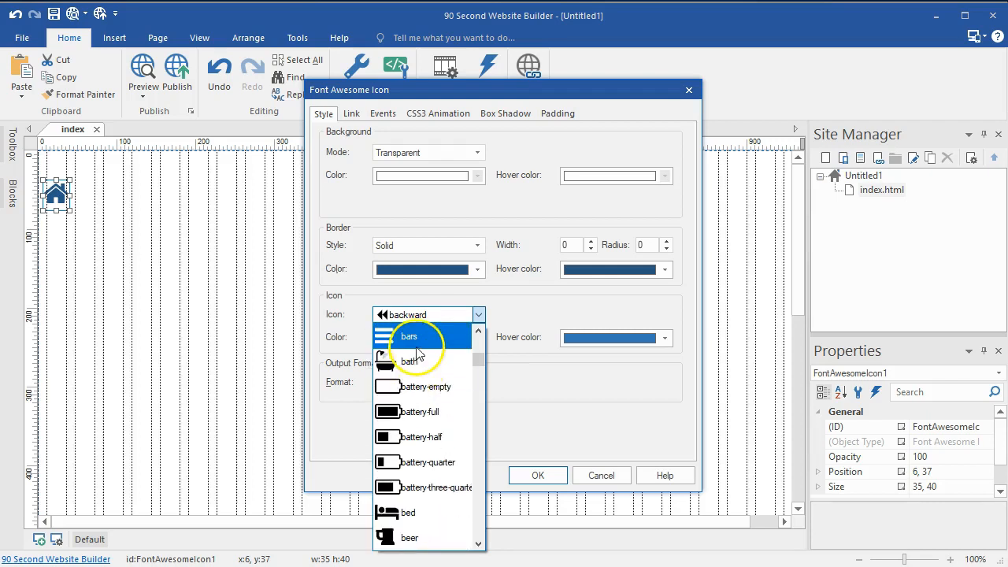
{"action": "left_click", "coordinate": [417, 339]}
{"action": "left_click", "coordinate": [418, 339]}
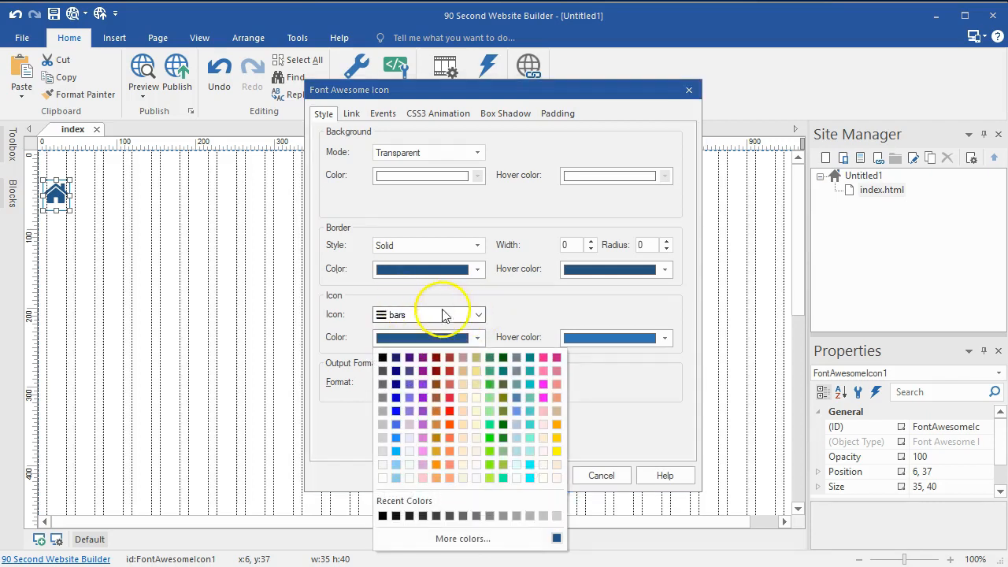
{"action": "left_click", "coordinate": [534, 314]}
{"action": "left_click", "coordinate": [538, 476]}
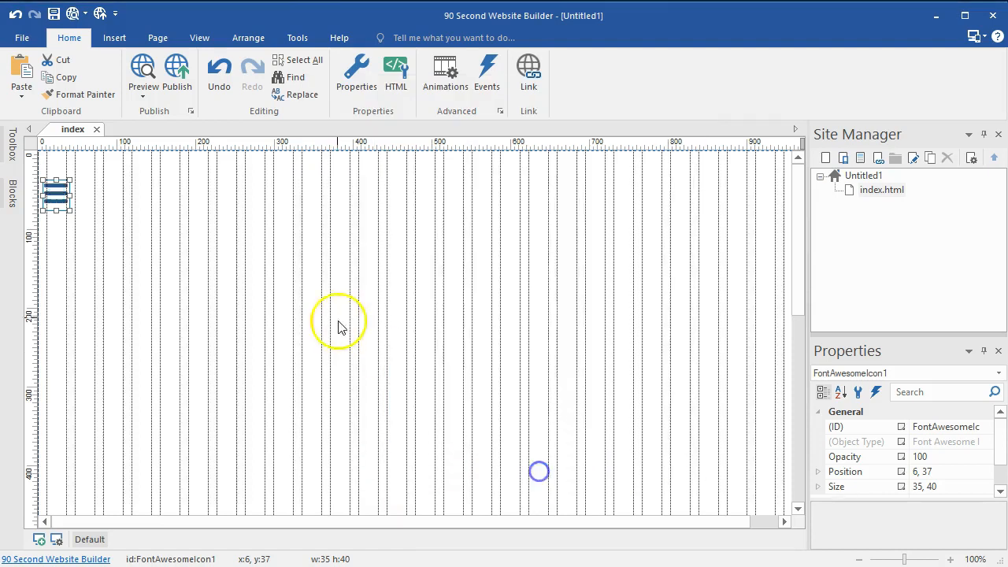
Step: Add a text object about 55 wide at x 300, y 54 and replace its placeholder with "Menu"
{"action": "left_click", "coordinate": [349, 333]}
{"action": "left_click", "coordinate": [12, 150]}
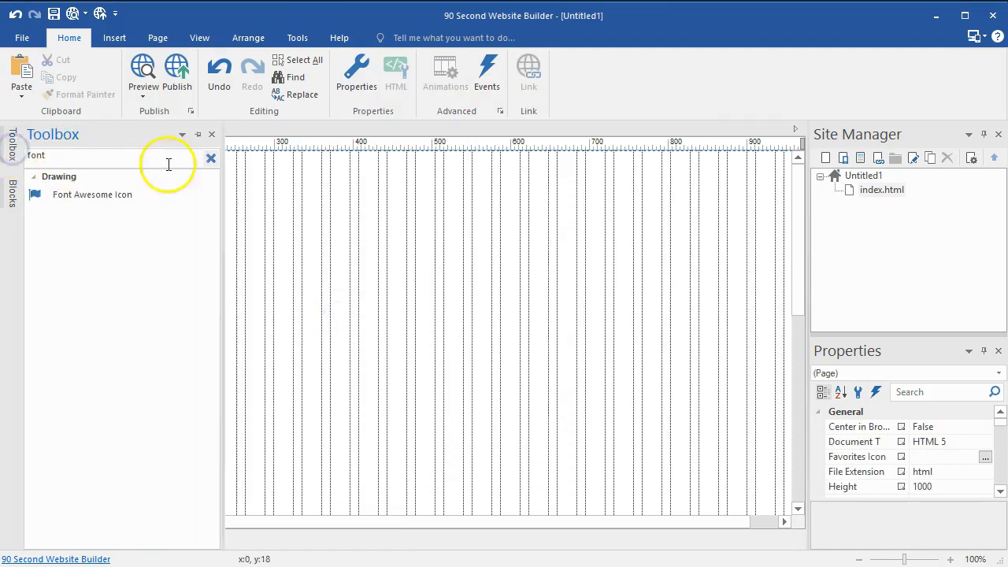
{"action": "left_click", "coordinate": [211, 157]}
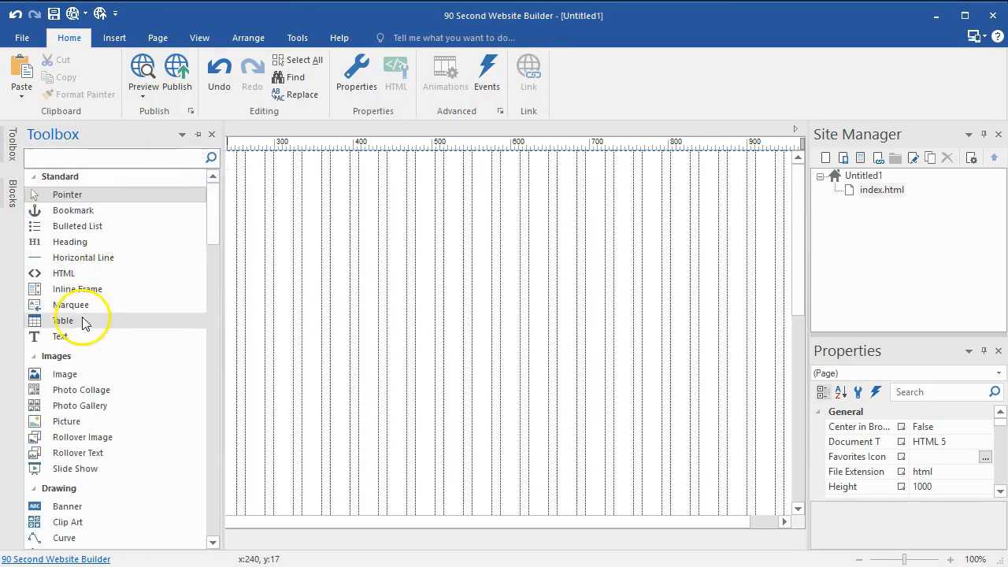
{"action": "left_click", "coordinate": [69, 336]}
{"action": "left_click_drag", "start_coordinate": [273, 194], "coordinate": [316, 206]}
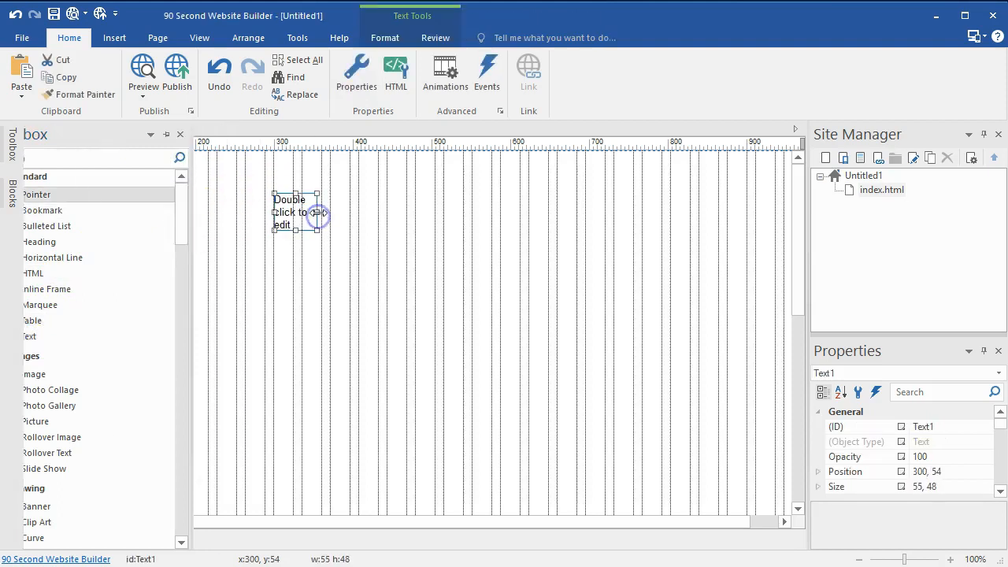
{"action": "double_click", "coordinate": [301, 206]}
{"action": "triple_click", "coordinate": [300, 206]}
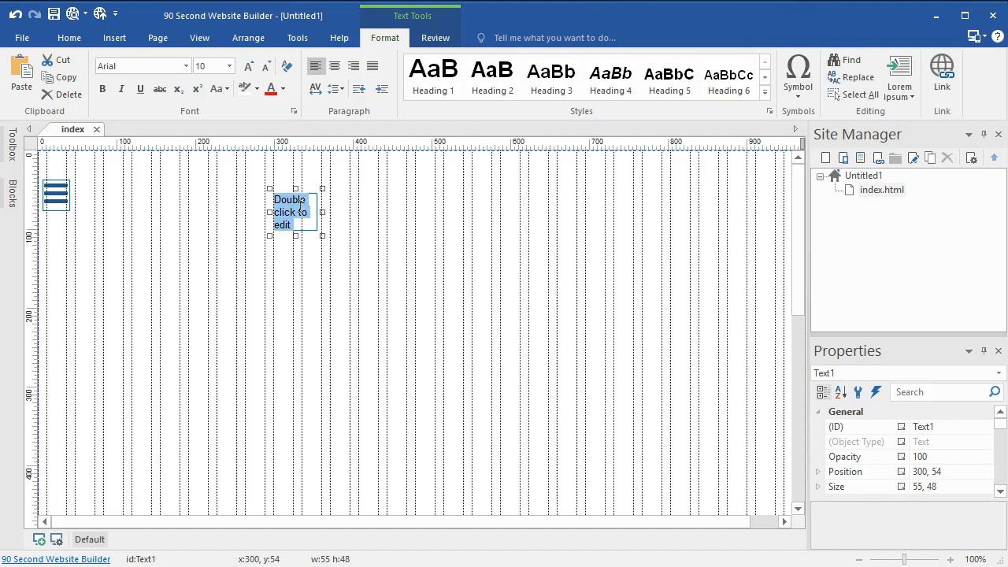
{"action": "type", "text": "Menu"}
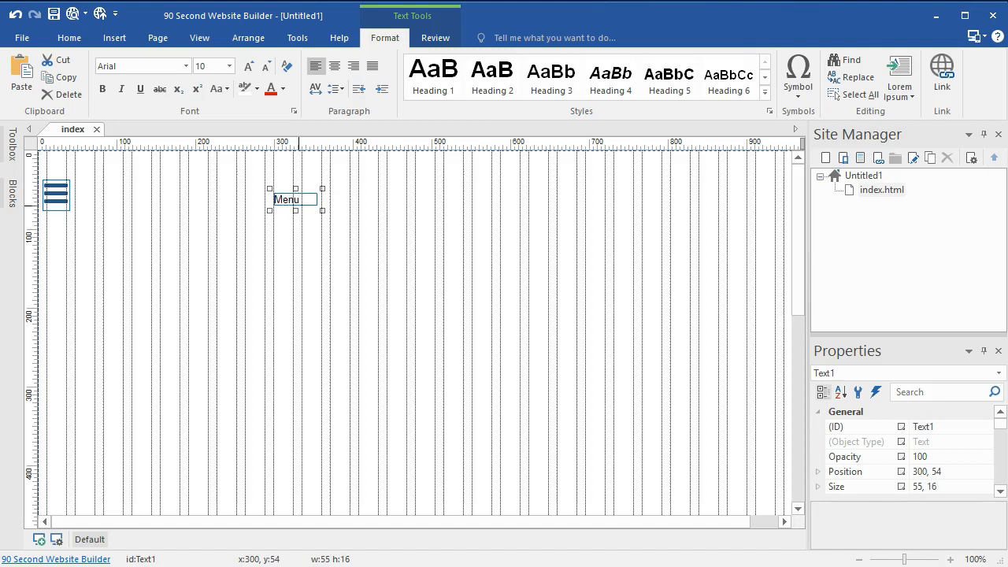
Step: Increase the Menu text's font size by two steps and move it beside the bars icon at x 50, y 46
{"action": "left_click", "coordinate": [248, 67]}
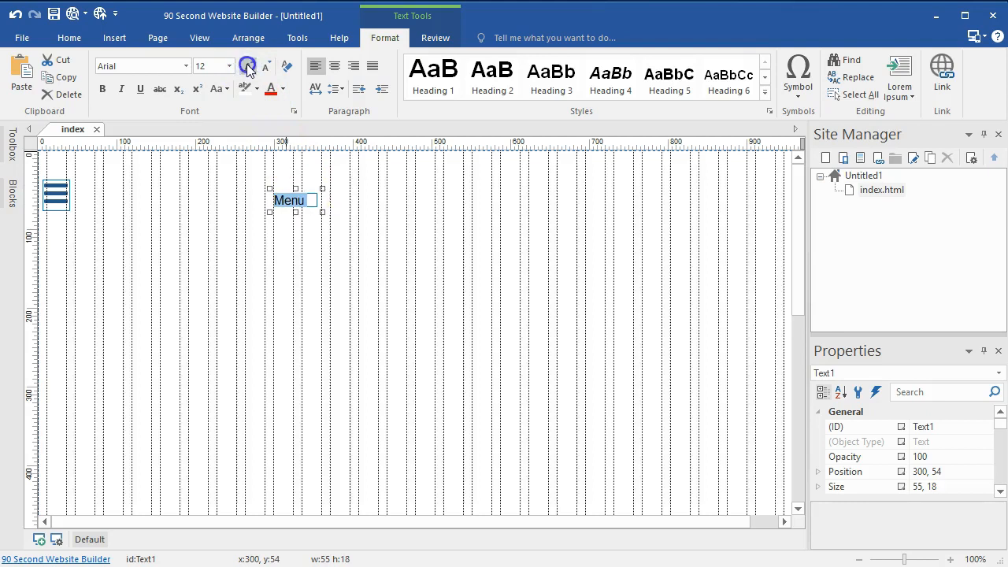
{"action": "left_click", "coordinate": [248, 67]}
{"action": "left_click", "coordinate": [450, 204]}
{"action": "left_click_drag", "start_coordinate": [299, 198], "coordinate": [91, 195]}
Step: Set the bars icon's size to 35 wide with a slightly smaller height, and nudge the Menu text closer to it
{"action": "left_click", "coordinate": [65, 194]}
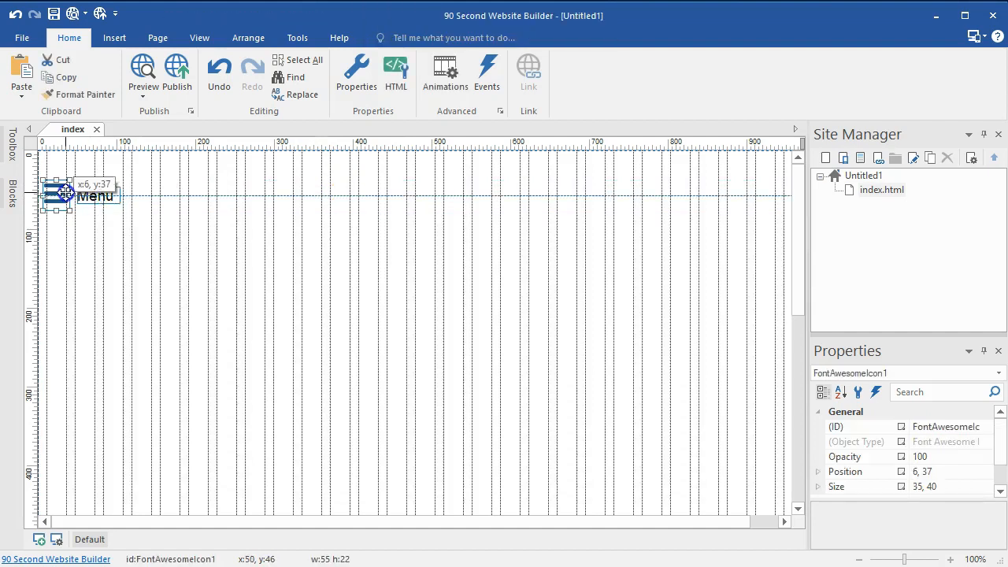
{"action": "left_click", "coordinate": [943, 489]}
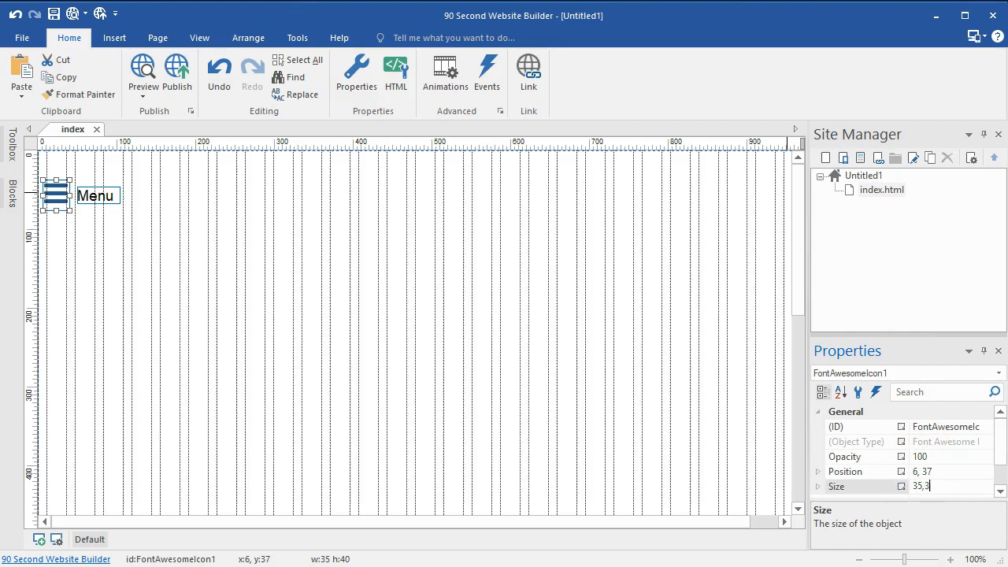
{"action": "left_click", "coordinate": [238, 339]}
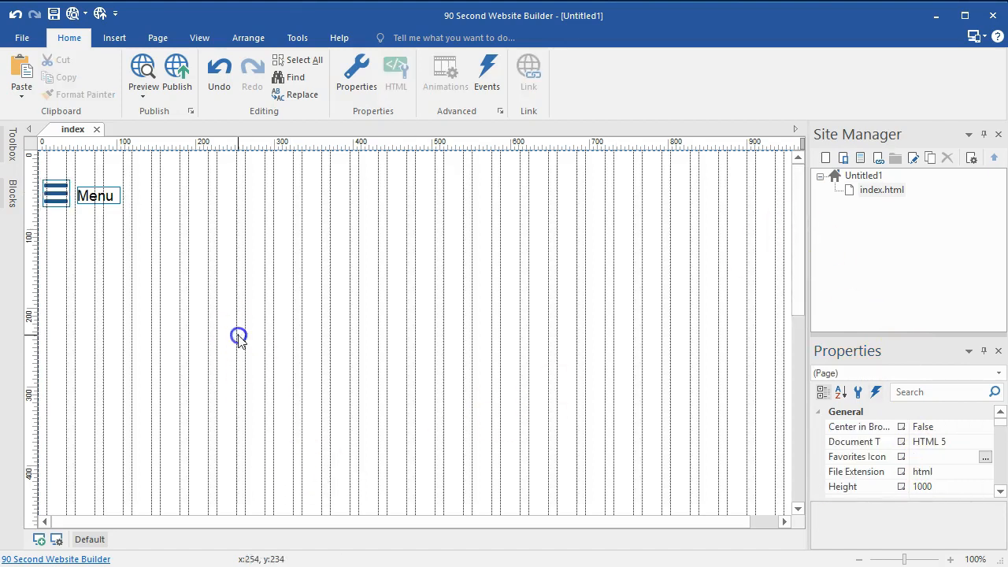
{"action": "left_click", "coordinate": [96, 194]}
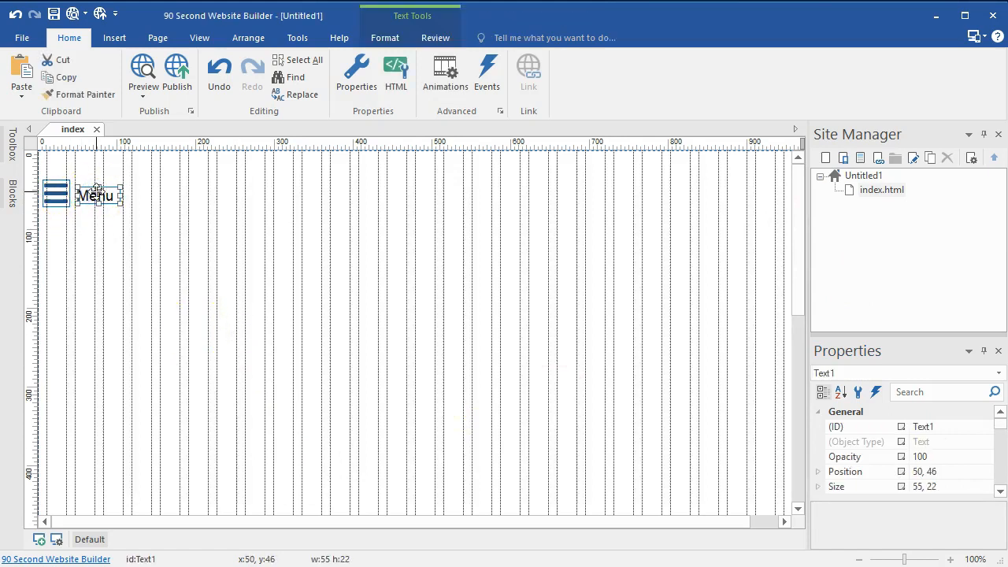
{"action": "left_click", "coordinate": [196, 223]}
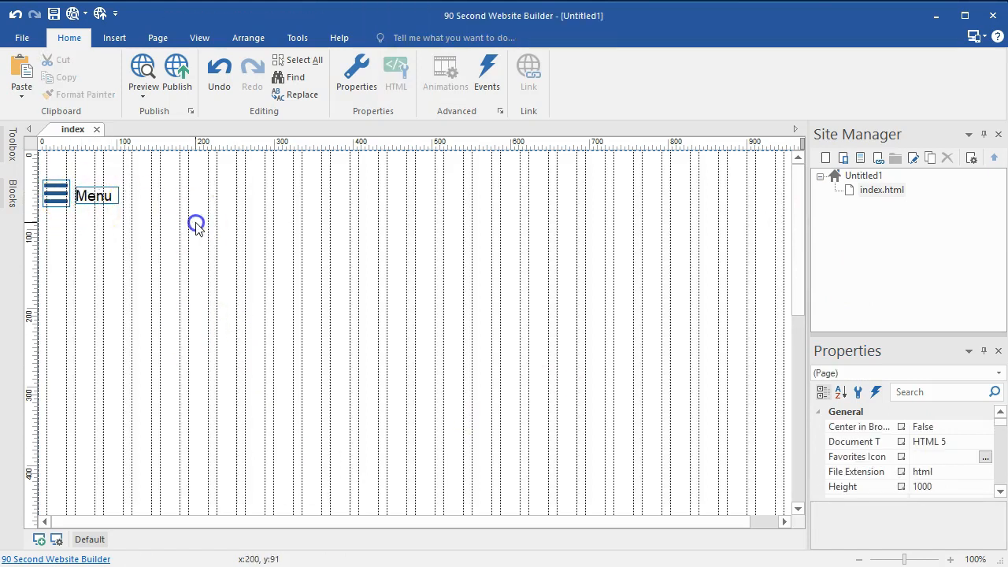
Step: Search the objects for "layer", draw a layer about 510 by 86 below the icon, and align it to x 0, y 119
{"action": "left_click", "coordinate": [10, 157]}
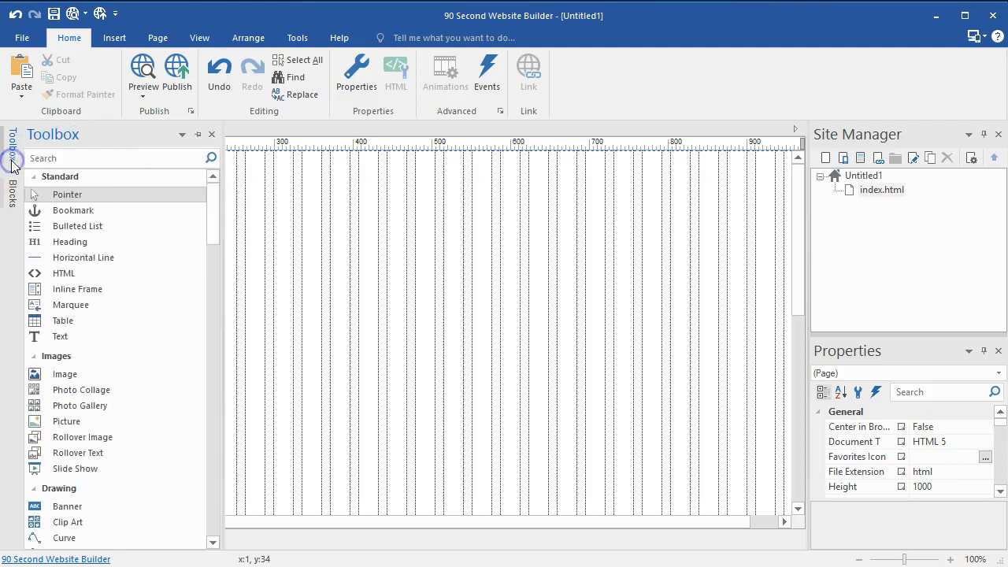
{"action": "left_click", "coordinate": [81, 159]}
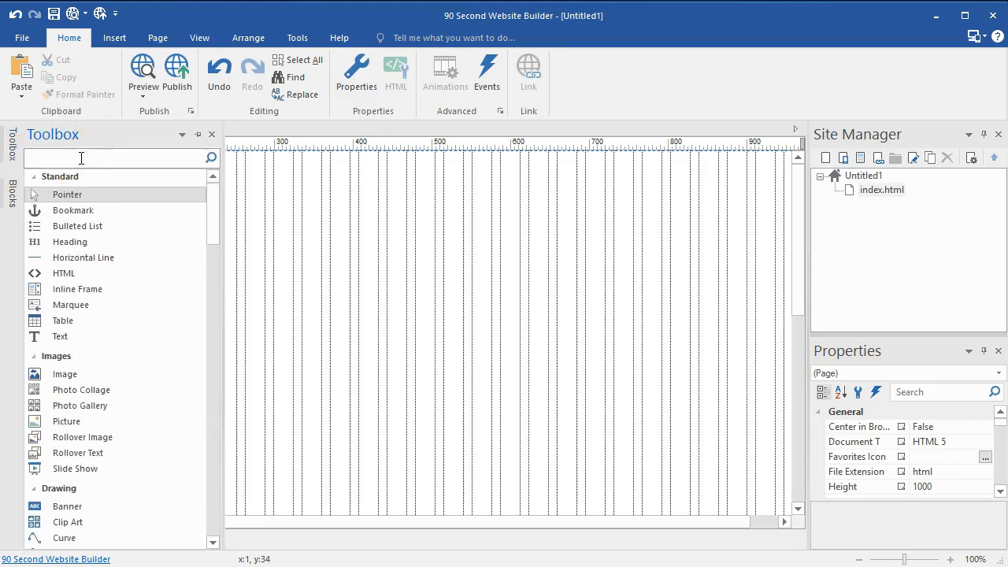
{"action": "type", "text": "layer"}
{"action": "left_click", "coordinate": [63, 195]}
{"action": "left_click_drag", "start_coordinate": [288, 228], "coordinate": [690, 294]}
{"action": "left_click_drag", "start_coordinate": [654, 262], "coordinate": [370, 277]}
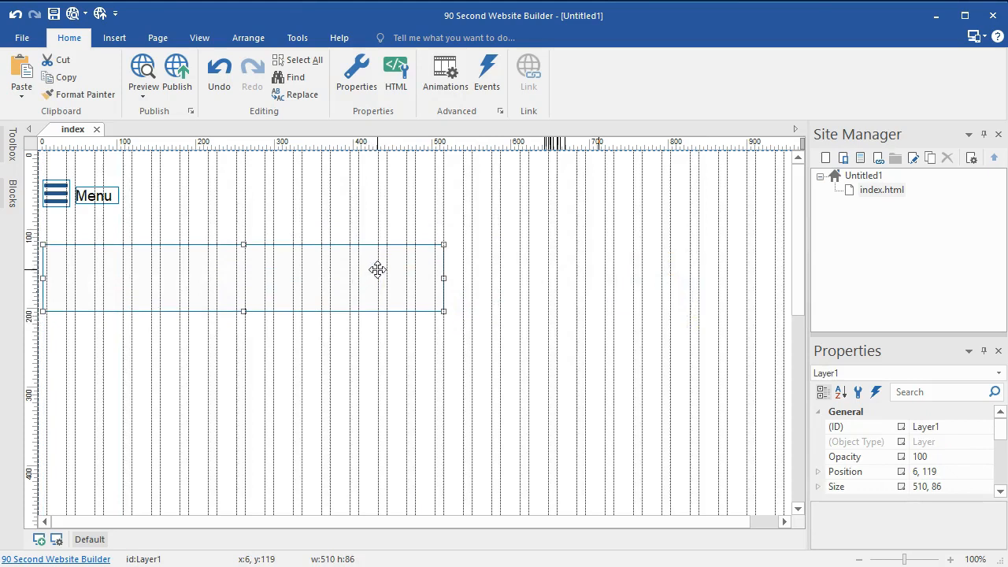
{"action": "key", "text": "Left"}
{"action": "key", "text": "Left"}
{"action": "key", "text": "Left"}
{"action": "key", "text": "Left"}
{"action": "key", "text": "Left"}
Step: Collapse the side panels, widen the layer to 970 to span the page, and move it up to y 102
{"action": "left_click_drag", "start_coordinate": [438, 277], "coordinate": [724, 277]}
{"action": "left_click", "coordinate": [983, 135]}
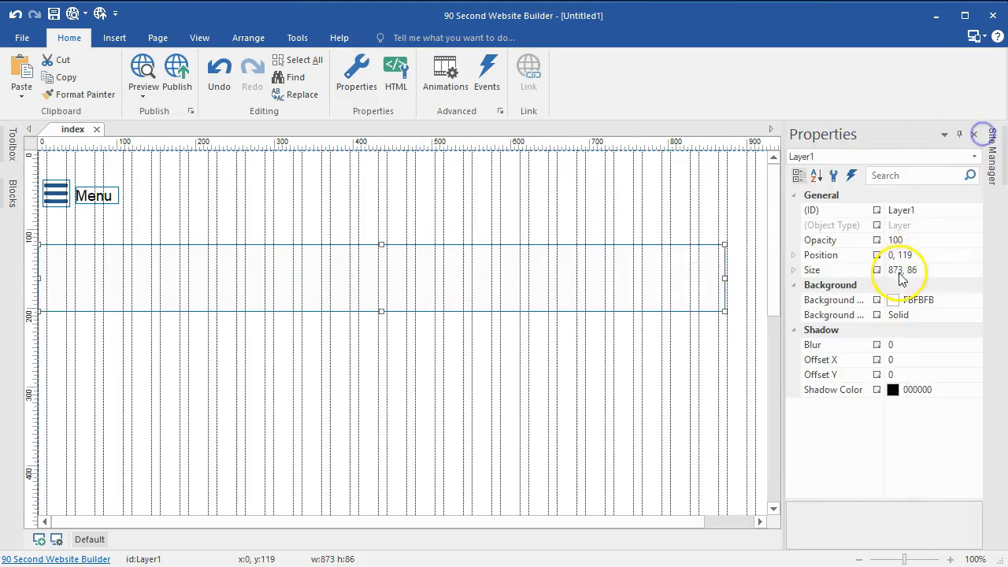
{"action": "left_click", "coordinate": [959, 136]}
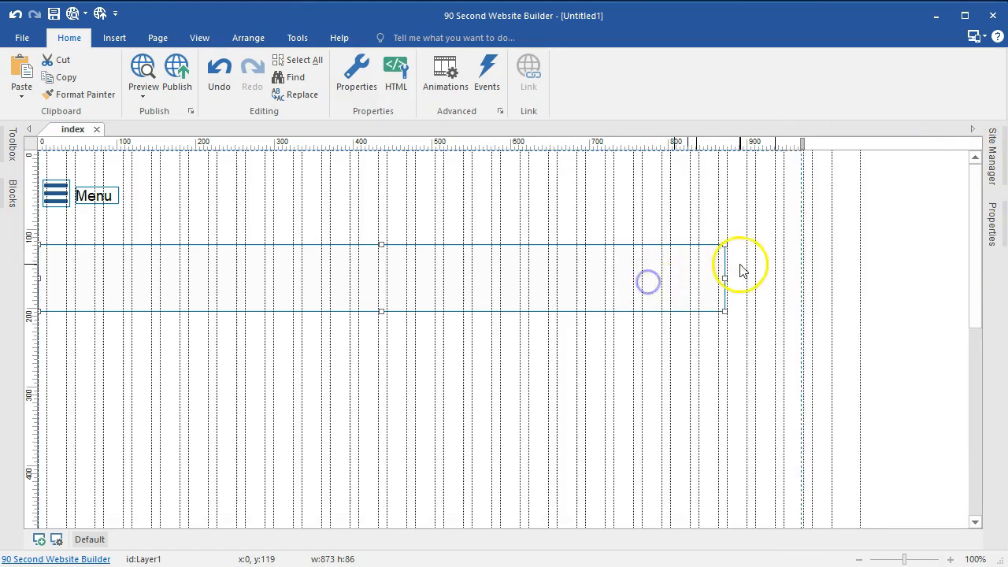
{"action": "left_click_drag", "start_coordinate": [725, 279], "coordinate": [807, 278]}
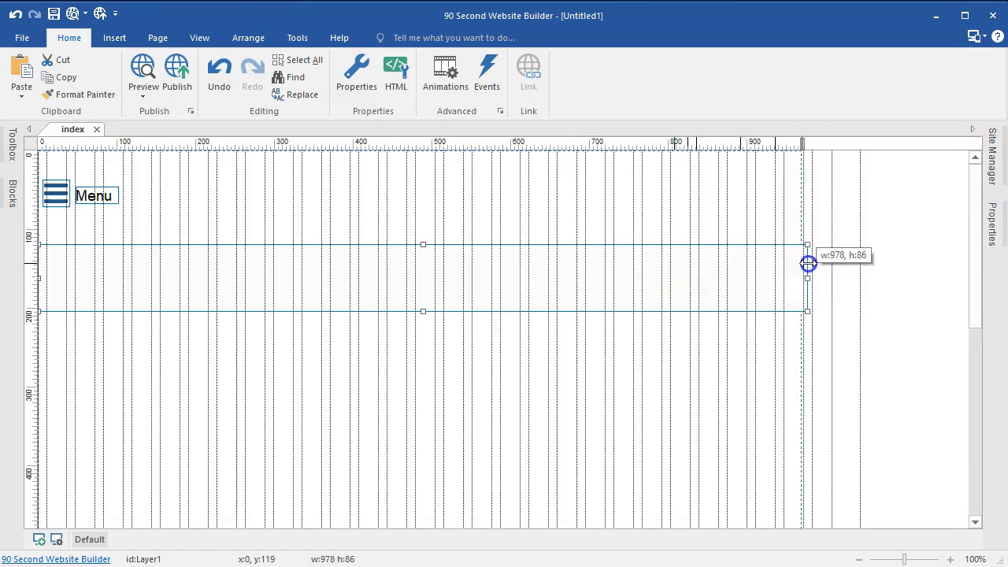
{"action": "left_click", "coordinate": [826, 273]}
{"action": "left_click", "coordinate": [783, 275]}
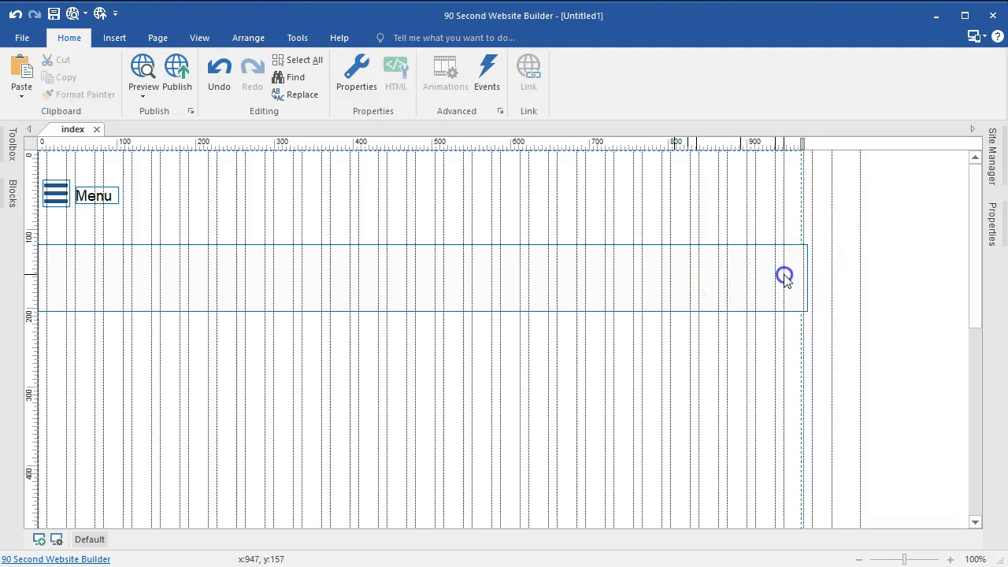
{"action": "left_click_drag", "start_coordinate": [809, 278], "coordinate": [801, 279]}
{"action": "left_click", "coordinate": [816, 252]}
{"action": "left_click_drag", "start_coordinate": [303, 281], "coordinate": [302, 263]}
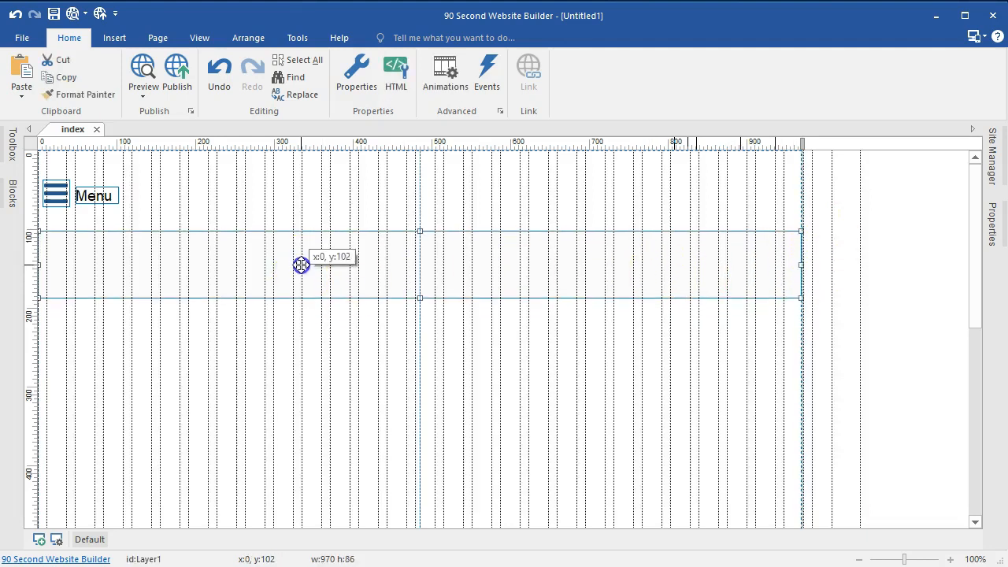
Step: Set the layer's solid background color to black
{"action": "double_click", "coordinate": [287, 273]}
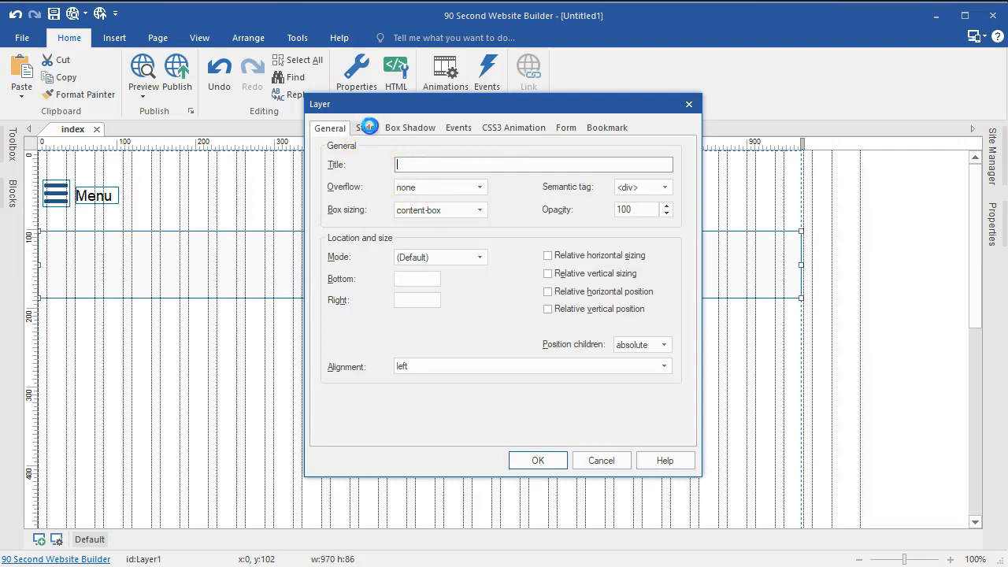
{"action": "left_click", "coordinate": [368, 127]}
{"action": "left_click", "coordinate": [420, 233]}
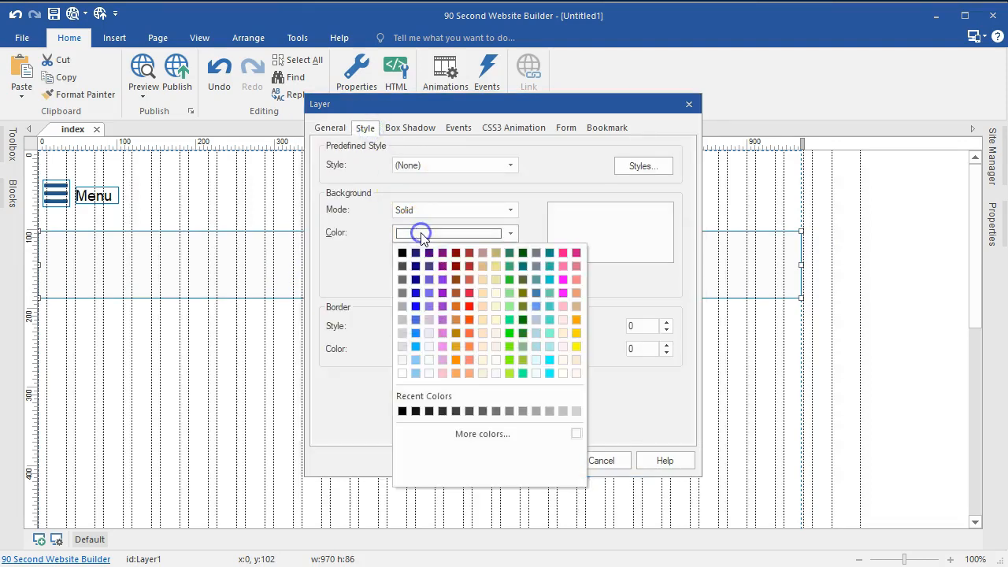
{"action": "left_click", "coordinate": [401, 410]}
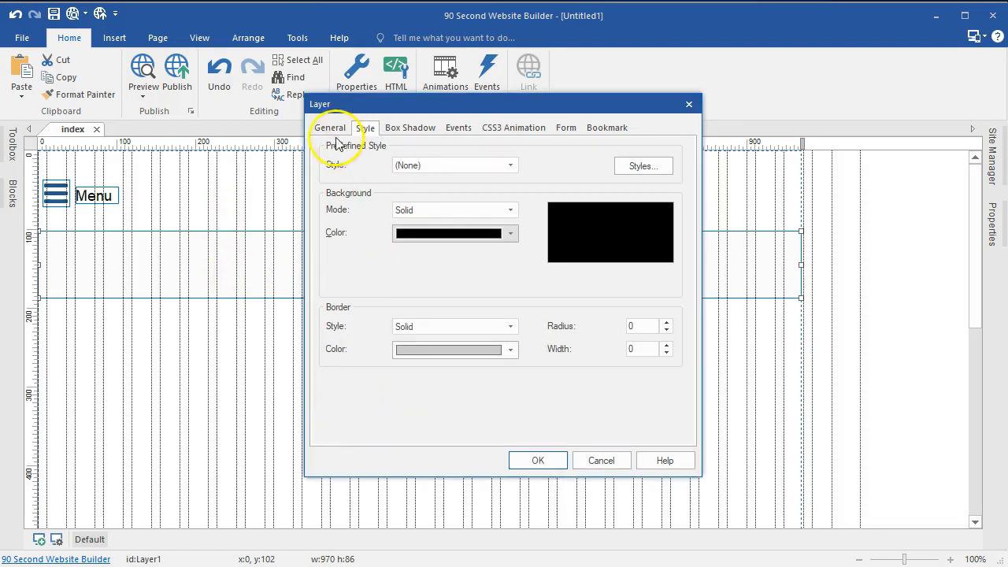
Step: Set the layer's alignment to center and its location mode to Panel Layer
{"action": "left_click", "coordinate": [331, 129]}
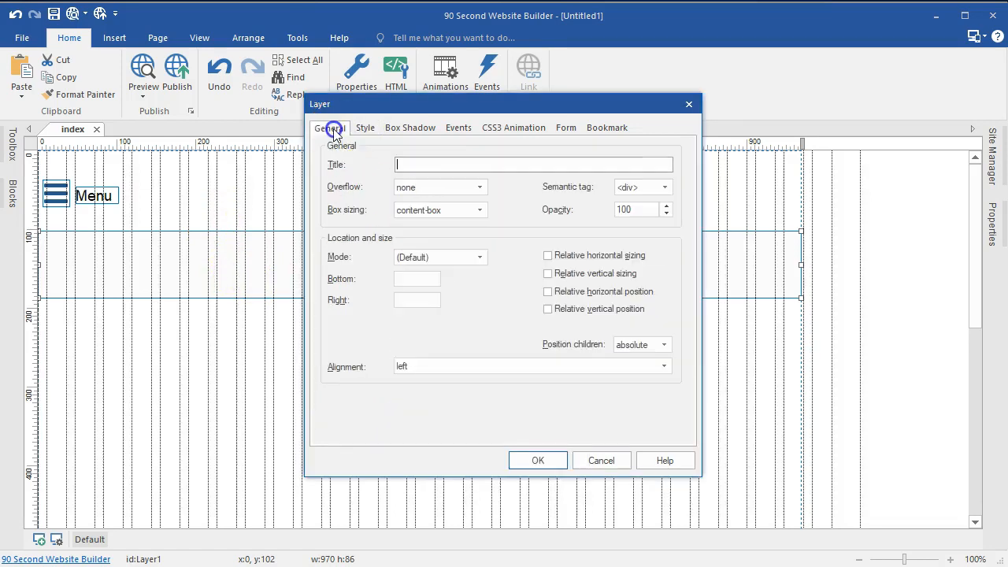
{"action": "left_click", "coordinate": [410, 367]}
{"action": "left_click", "coordinate": [408, 390]}
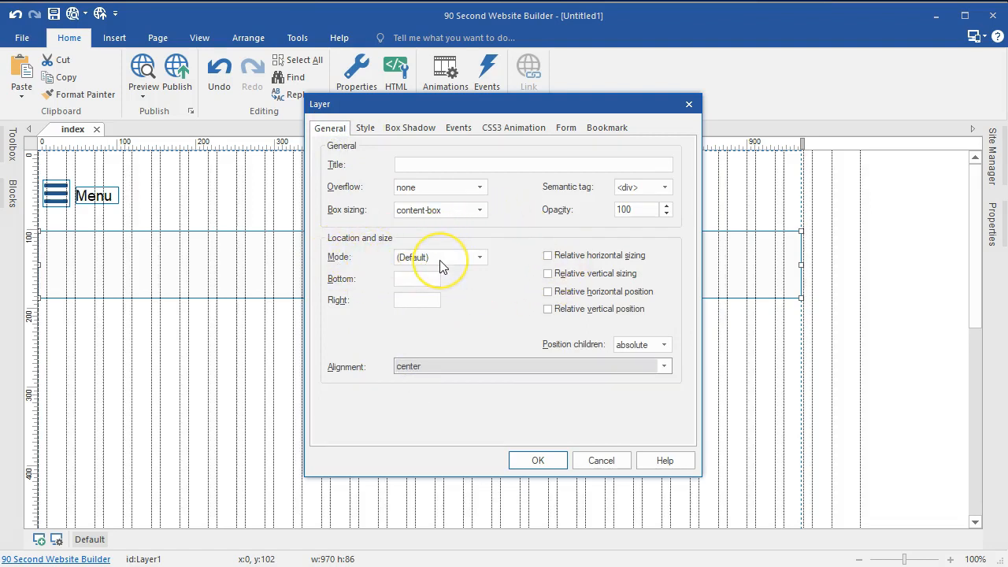
{"action": "left_click", "coordinate": [492, 254]}
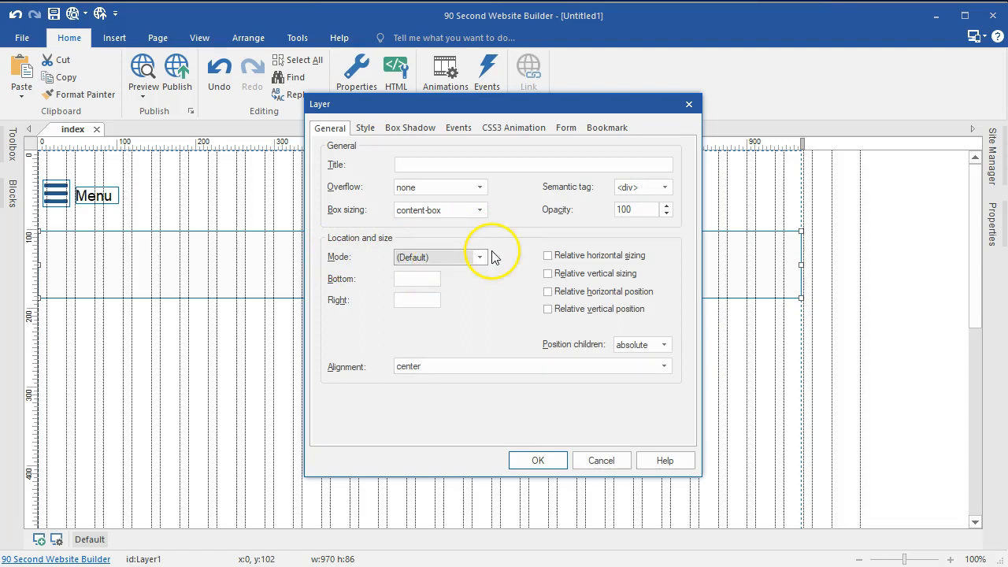
{"action": "left_click", "coordinate": [444, 257]}
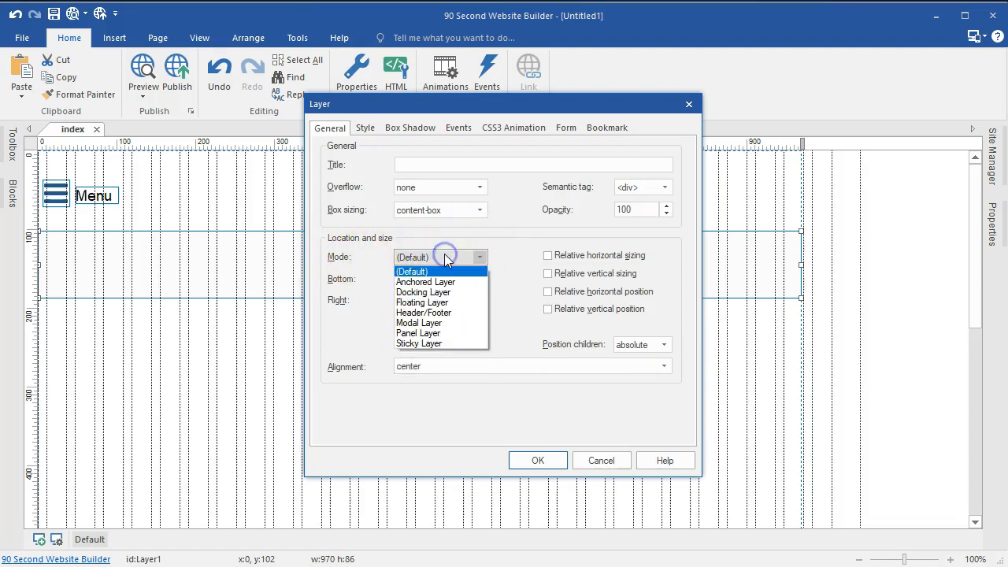
{"action": "left_click", "coordinate": [432, 334]}
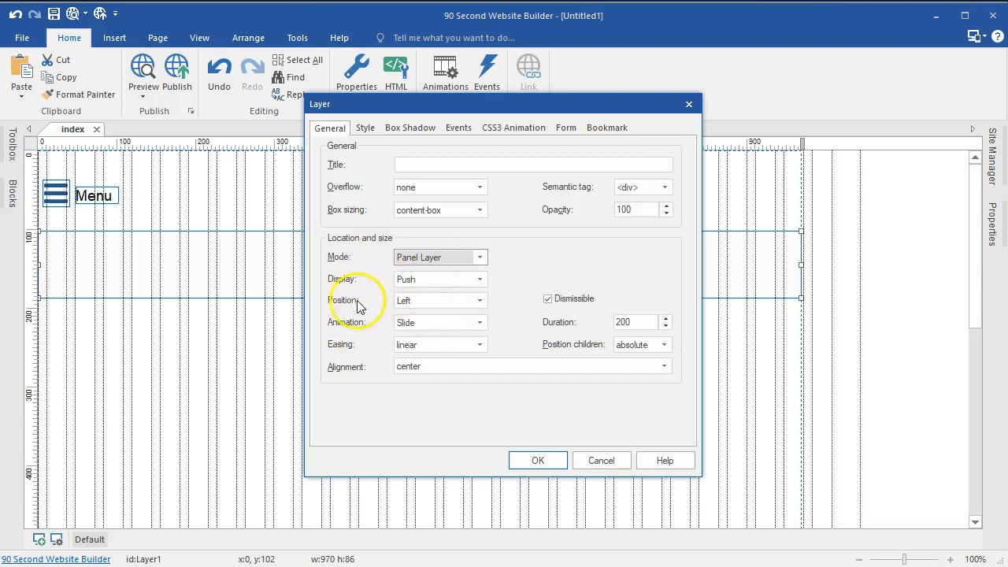
Step: Set the panel layer's position to Top with Slide animation and linear easing, apply the settings, and move the layer down to y 106
{"action": "left_click", "coordinate": [416, 305]}
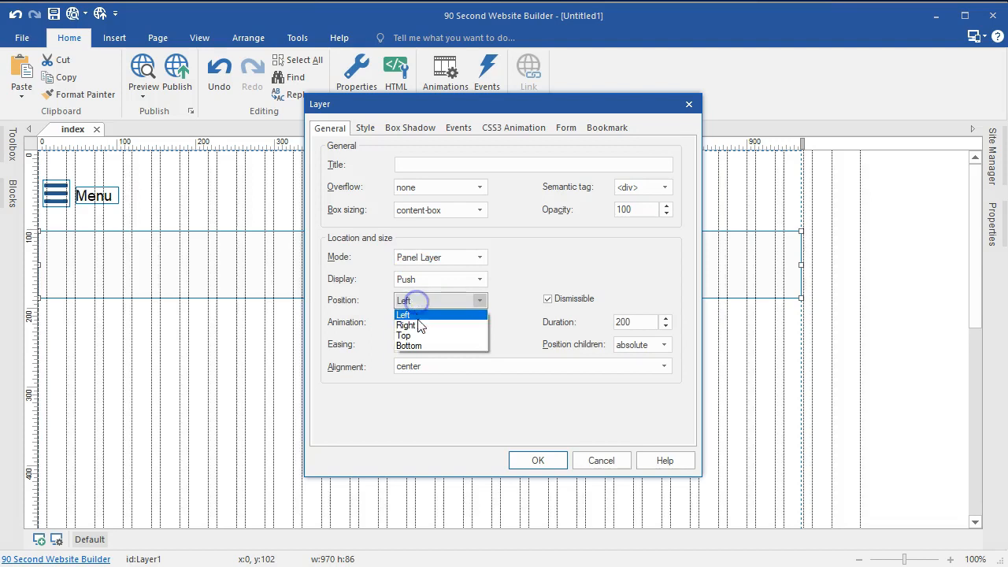
{"action": "left_click", "coordinate": [418, 329]}
{"action": "left_click", "coordinate": [417, 329]}
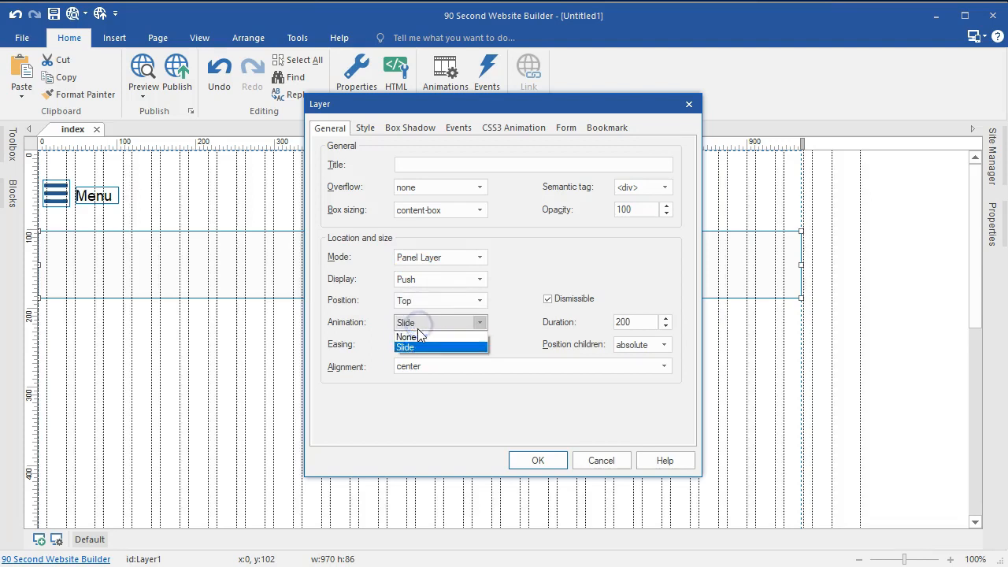
{"action": "left_click", "coordinate": [415, 347]}
{"action": "left_click", "coordinate": [414, 345]}
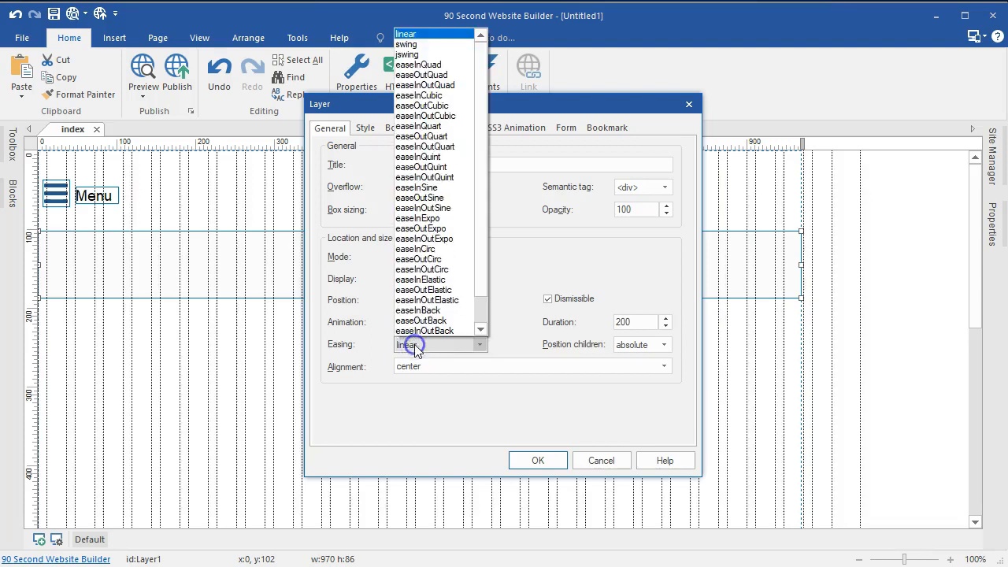
{"action": "left_click", "coordinate": [412, 349]}
{"action": "left_click", "coordinate": [629, 321]}
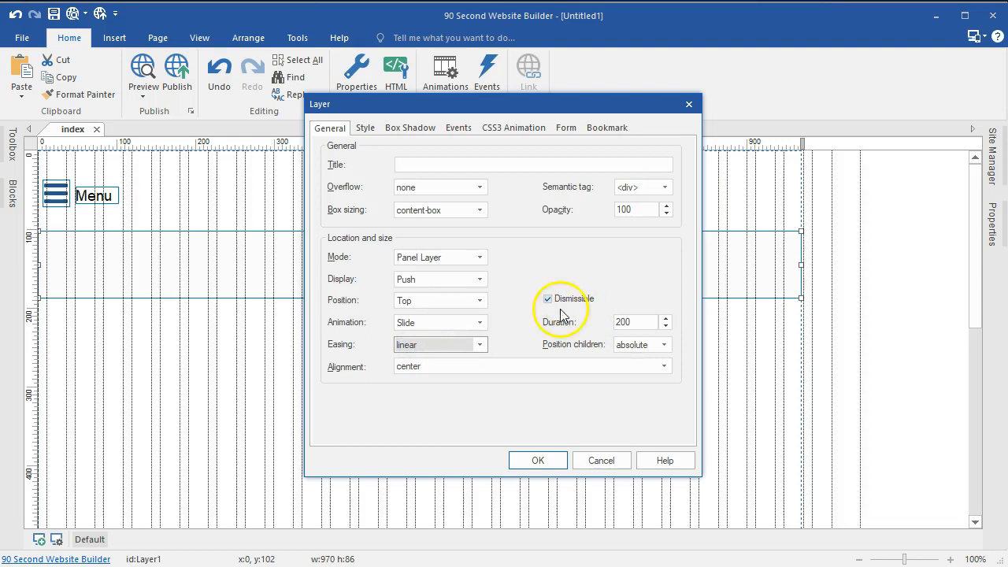
{"action": "left_click", "coordinate": [534, 460]}
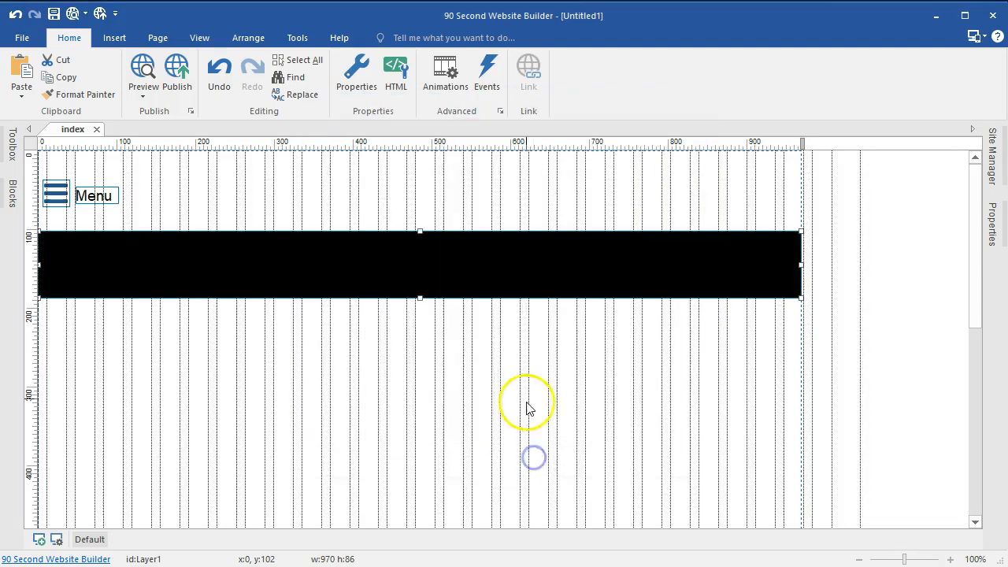
{"action": "left_click_drag", "start_coordinate": [405, 270], "coordinate": [398, 268]}
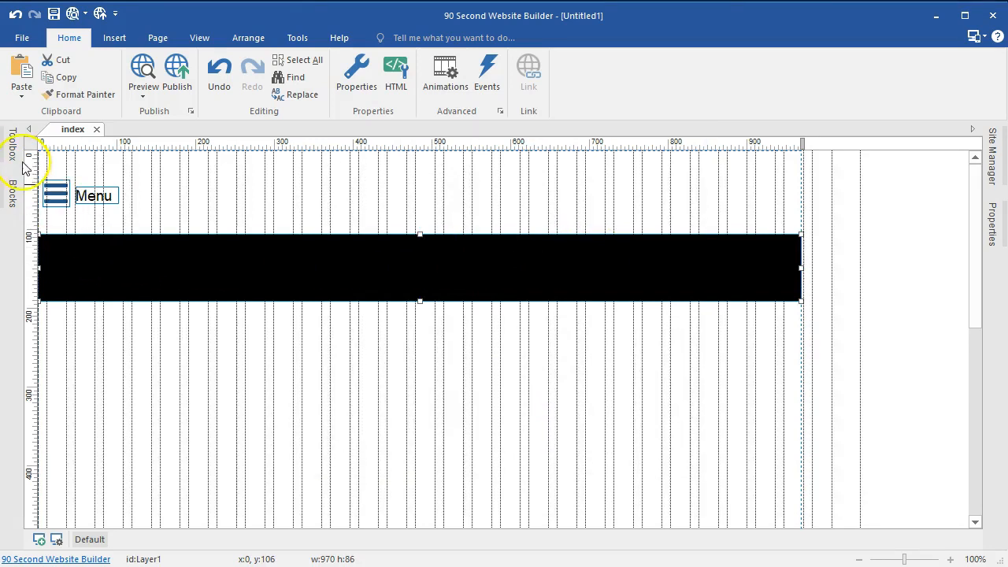
Step: Find the CSS Menu object among the navigation objects and place it below the black layer at about x 323, y 232
{"action": "mouse_move", "coordinate": [11, 150]}
{"action": "left_click", "coordinate": [211, 162]}
{"action": "scroll", "coordinate": [142, 265], "scroll_direction": "down", "scroll_amount": 10}
{"action": "scroll", "coordinate": [143, 269], "scroll_direction": "down", "scroll_amount": 8}
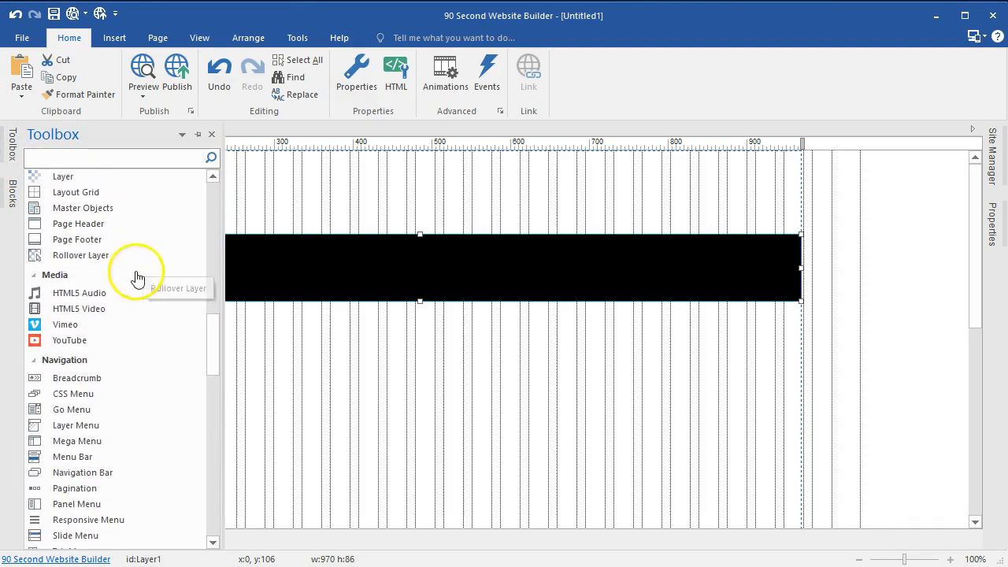
{"action": "scroll", "coordinate": [143, 274], "scroll_direction": "down", "scroll_amount": 2}
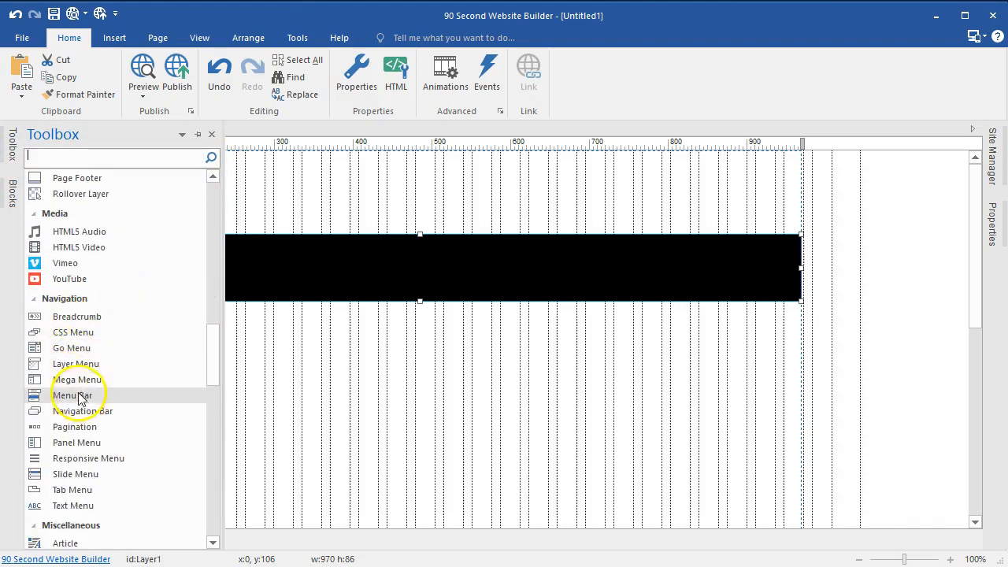
{"action": "left_click", "coordinate": [68, 334]}
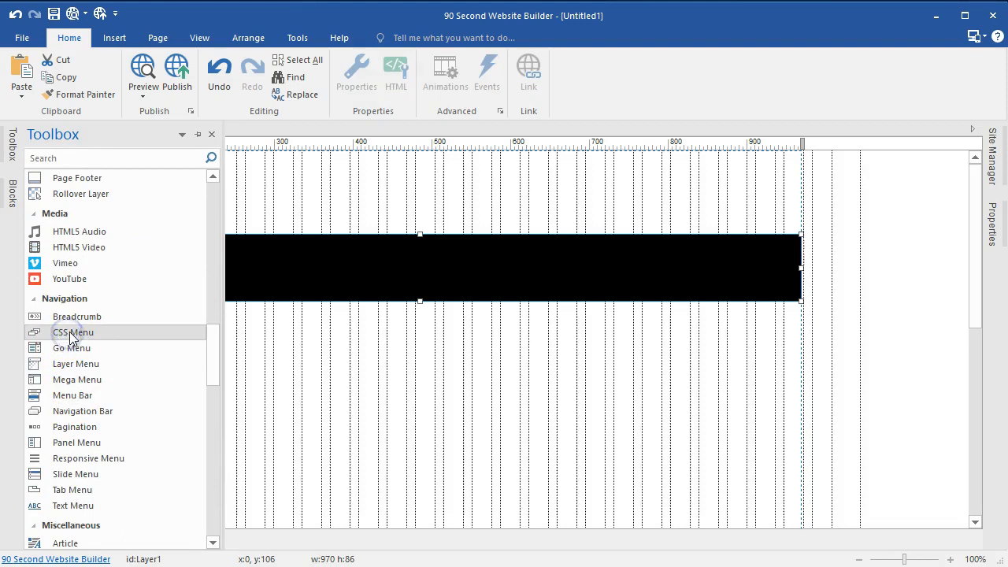
{"action": "left_click_drag", "start_coordinate": [100, 346], "coordinate": [499, 349]}
Step: Set the main menu text color of the CSS menu to white
{"action": "double_click", "coordinate": [504, 344]}
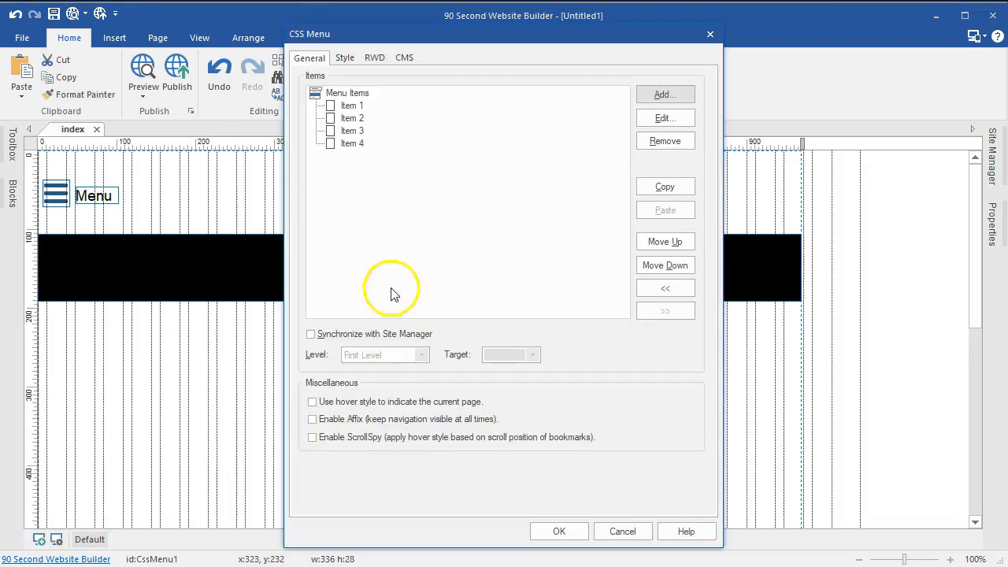
{"action": "left_click", "coordinate": [344, 58]}
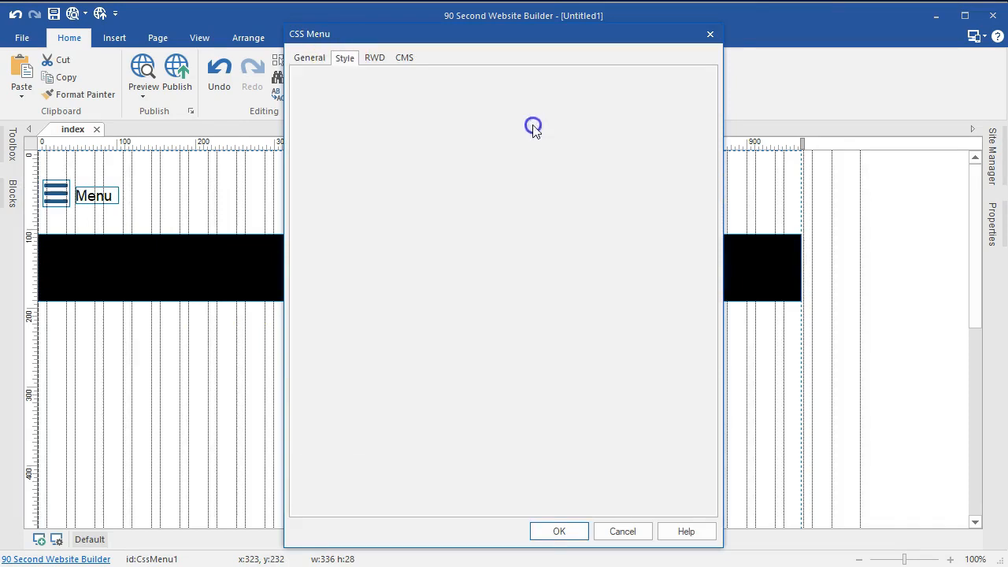
{"action": "left_click", "coordinate": [591, 91]}
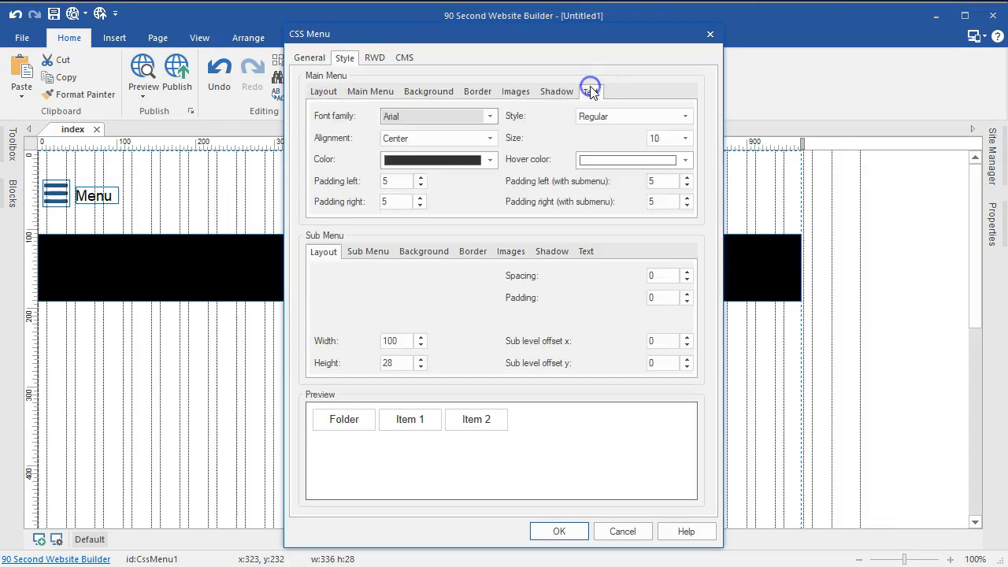
{"action": "left_click", "coordinate": [429, 160]}
{"action": "left_click", "coordinate": [389, 296]}
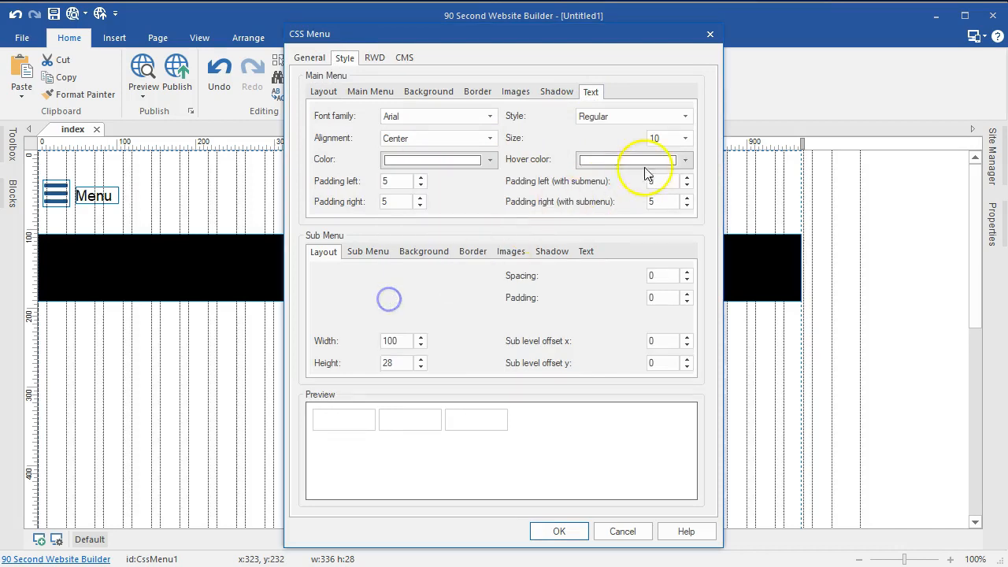
Step: Set the main menu's background hover color to white, apply it, and move the CSS menu onto the black layer at x 501, y 145
{"action": "left_click", "coordinate": [428, 91]}
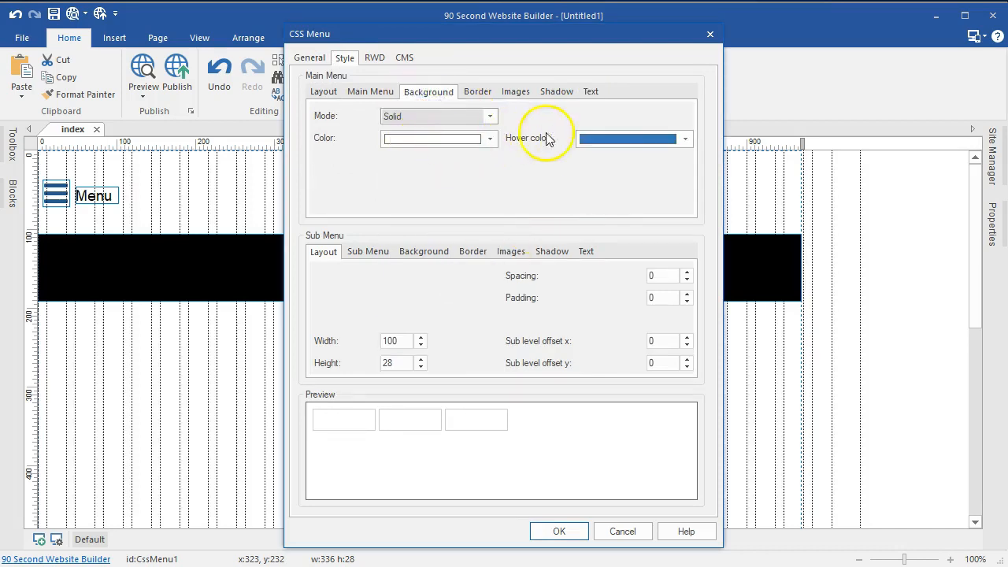
{"action": "left_click", "coordinate": [603, 137]}
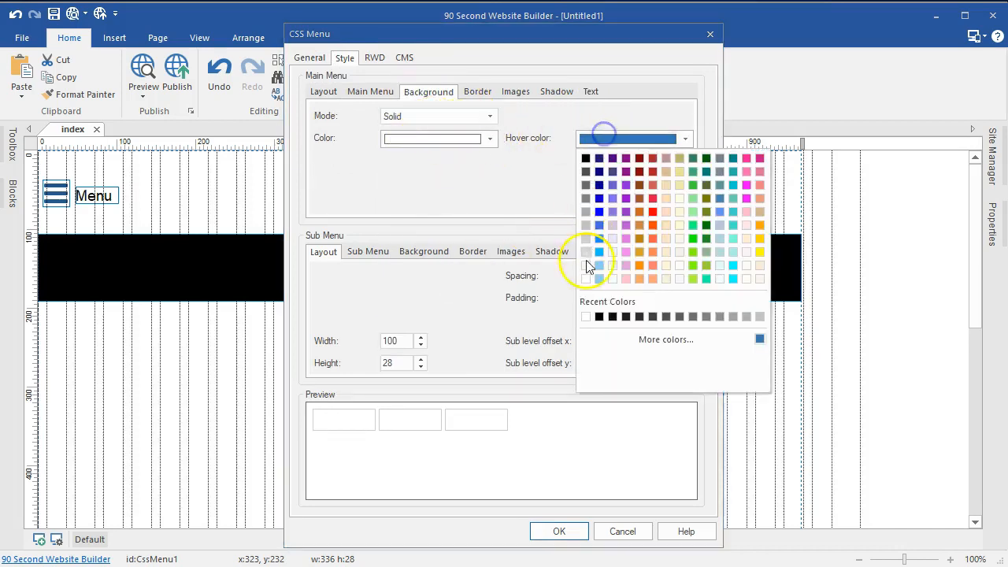
{"action": "left_click", "coordinate": [588, 282]}
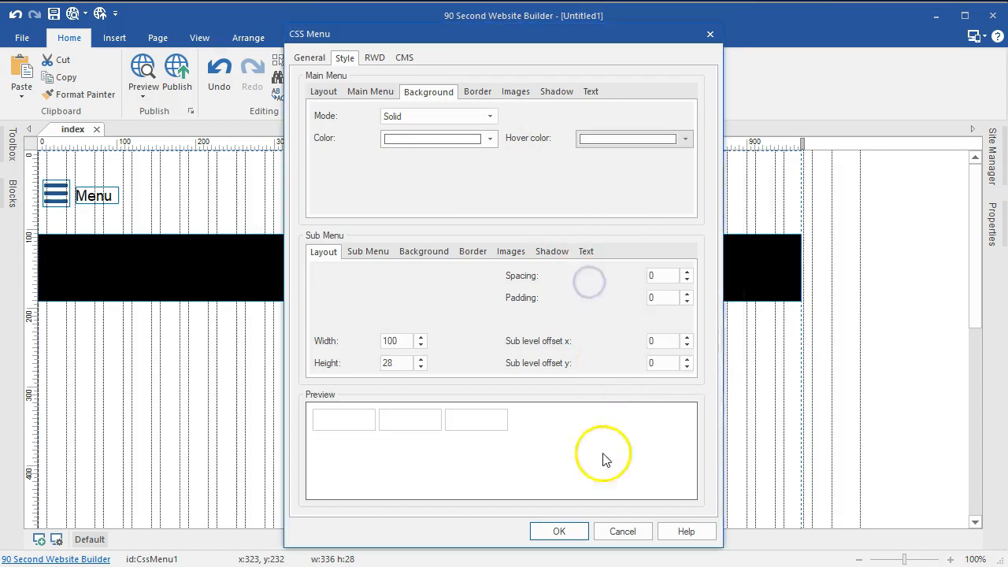
{"action": "left_click", "coordinate": [577, 530]}
{"action": "left_click", "coordinate": [571, 463]}
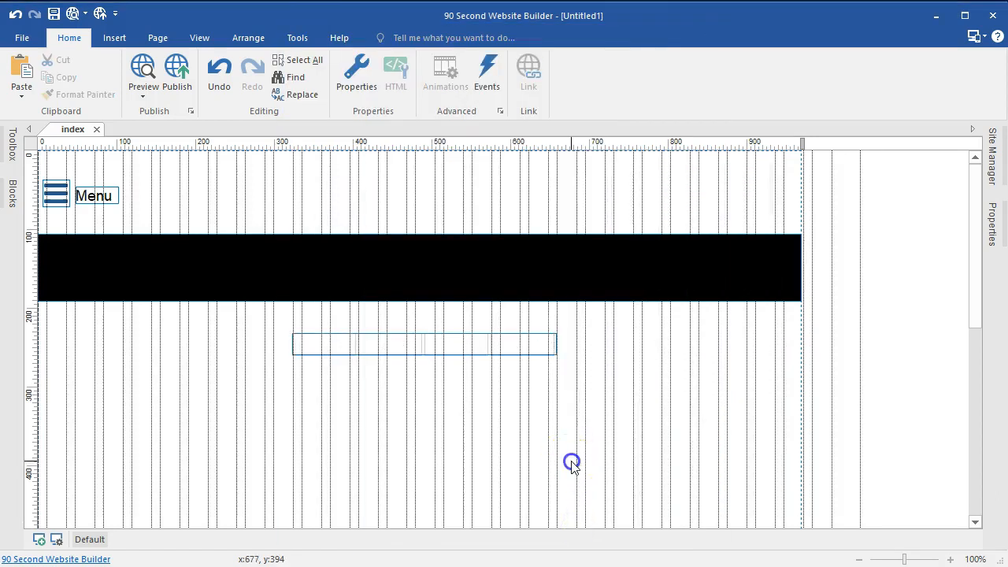
{"action": "left_click_drag", "start_coordinate": [484, 351], "coordinate": [630, 292]}
{"action": "left_click", "coordinate": [619, 318]}
Step: Set the CSS menu's main menu text color to black and shift the menu closer to the right end of the black layer
{"action": "double_click", "coordinate": [607, 273]}
{"action": "left_click", "coordinate": [341, 58]}
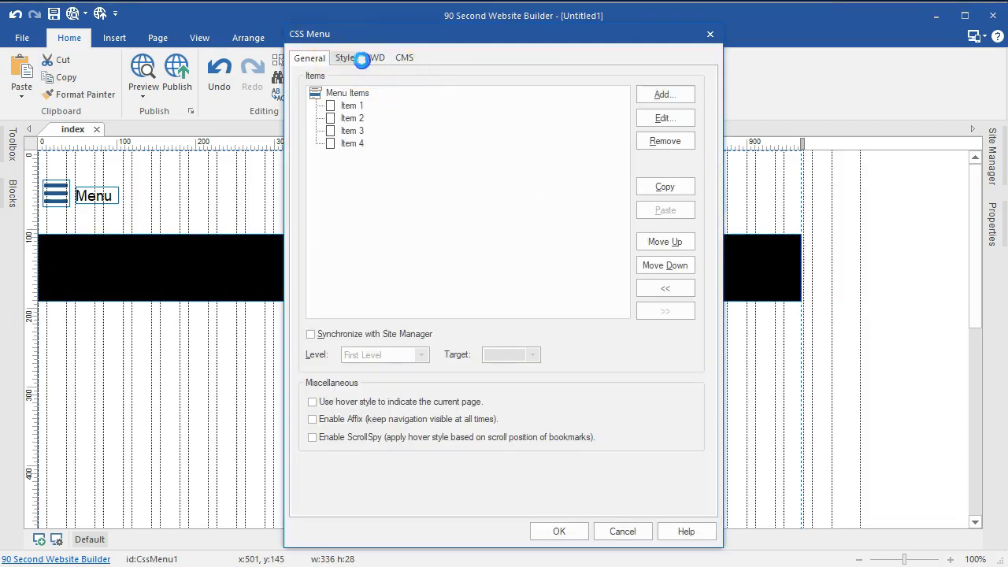
{"action": "left_click", "coordinate": [591, 91]}
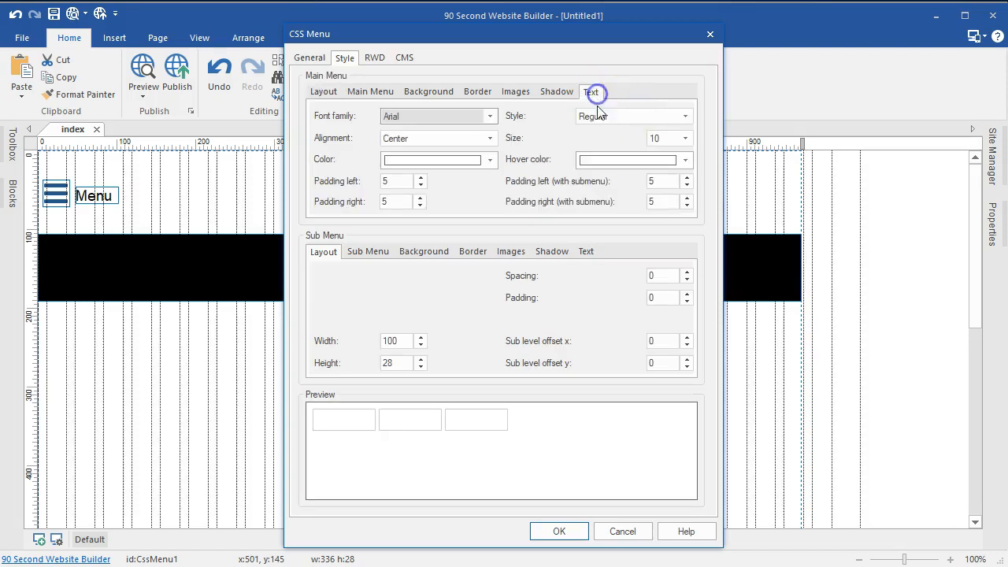
{"action": "left_click", "coordinate": [450, 160]}
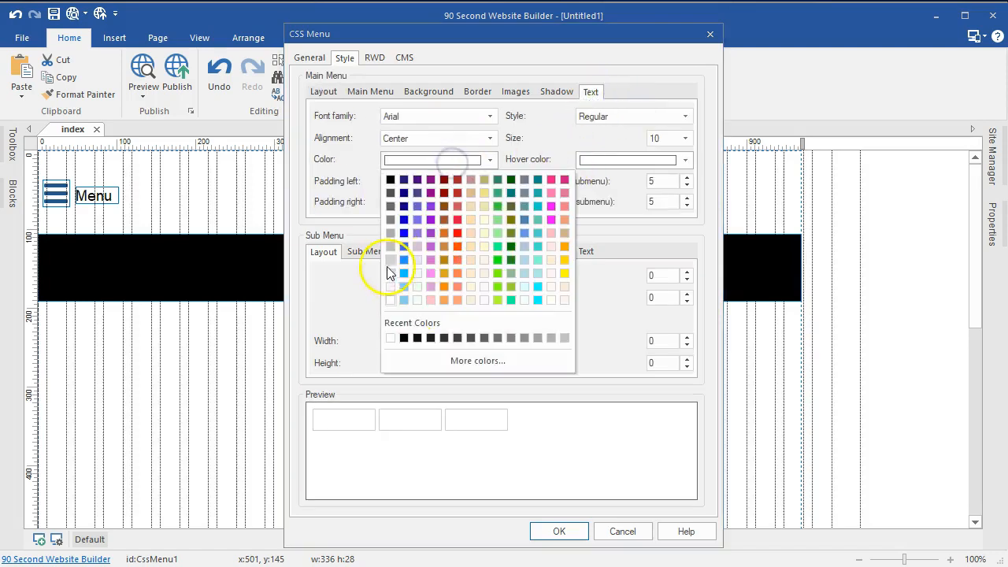
{"action": "left_click", "coordinate": [407, 339]}
{"action": "left_click", "coordinate": [559, 530]}
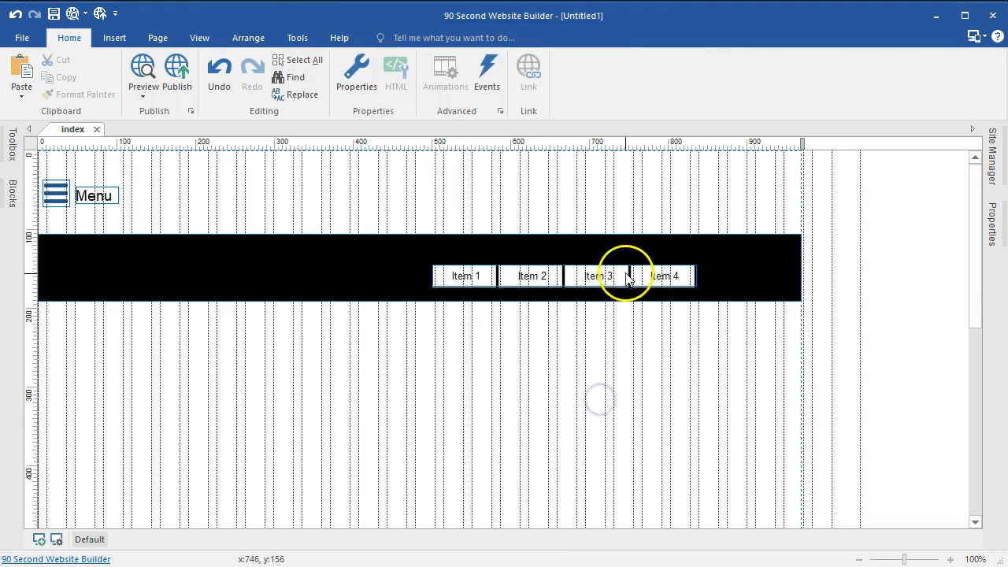
{"action": "left_click_drag", "start_coordinate": [656, 274], "coordinate": [716, 275]}
{"action": "left_click", "coordinate": [678, 340]}
Step: Set the black layer's ID to nav and move the layer down to y 120
{"action": "left_click", "coordinate": [455, 277]}
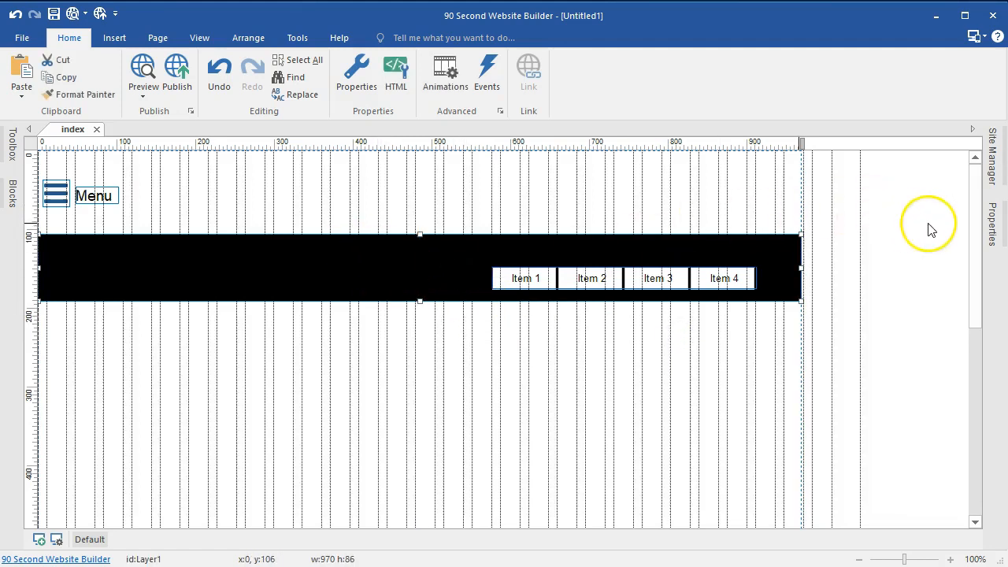
{"action": "left_click", "coordinate": [992, 214]}
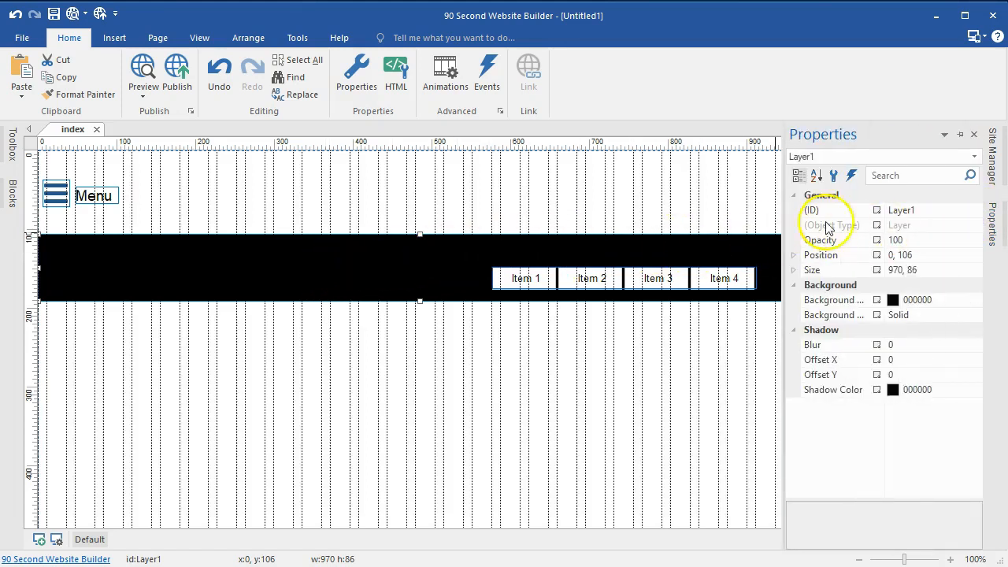
{"action": "left_click", "coordinate": [915, 209]}
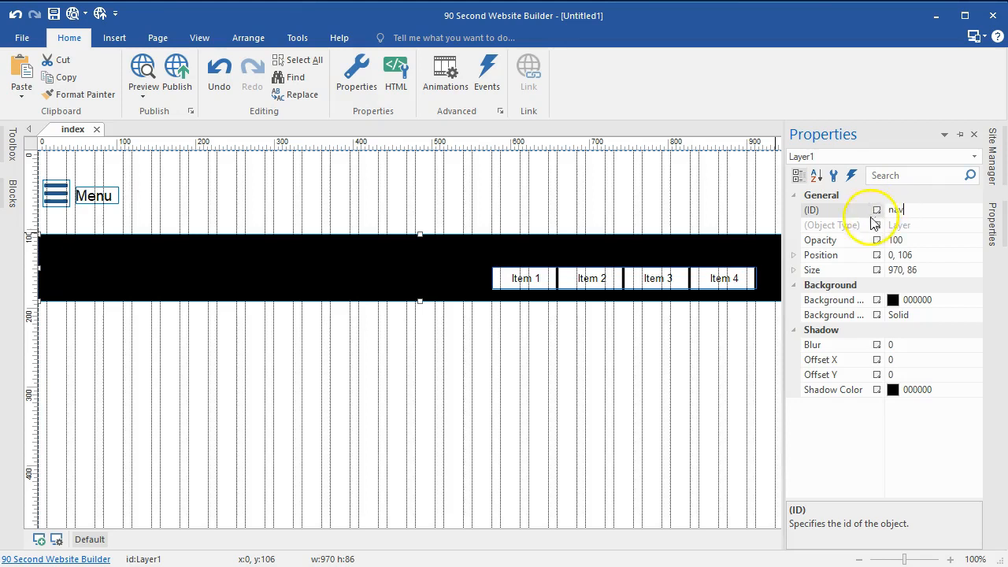
{"action": "type", "text": "nav"}
{"action": "left_click", "coordinate": [657, 362]}
{"action": "left_click_drag", "start_coordinate": [385, 239], "coordinate": [376, 251]}
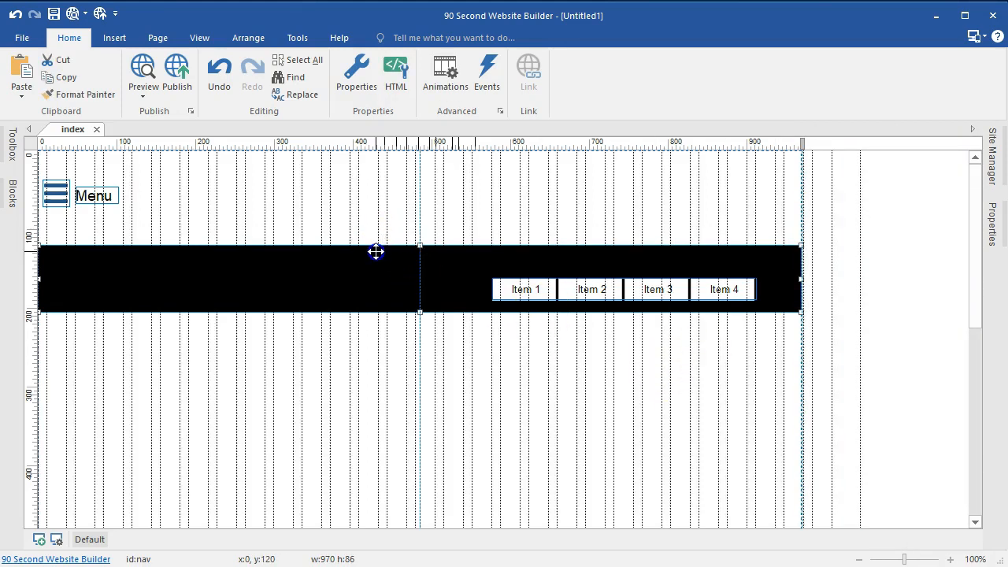
{"action": "left_click", "coordinate": [362, 212]}
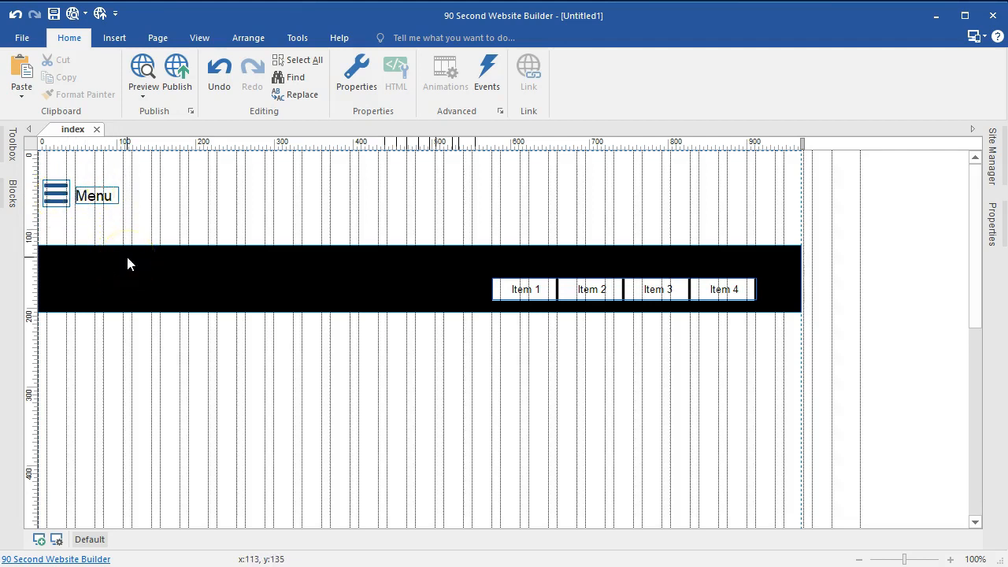
Step: Add an onclick event to the bars icon with the Show action targeting nav, and apply it
{"action": "double_click", "coordinate": [63, 203]}
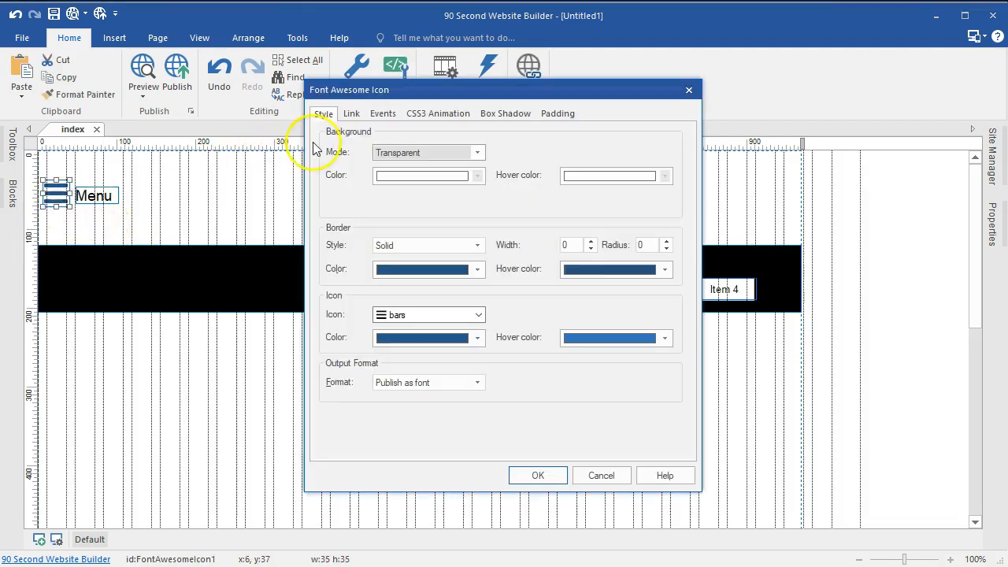
{"action": "left_click", "coordinate": [385, 114]}
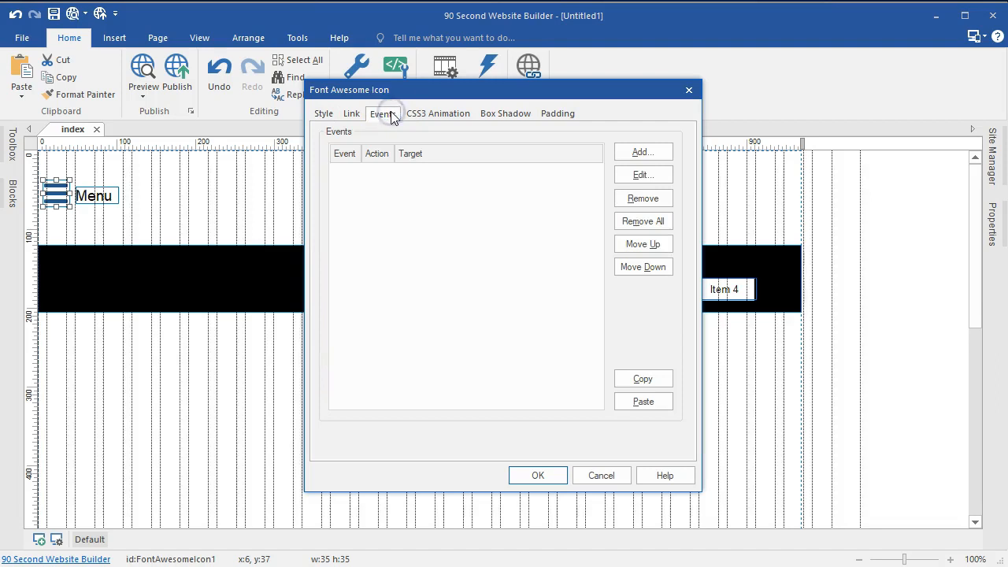
{"action": "left_click", "coordinate": [626, 152]}
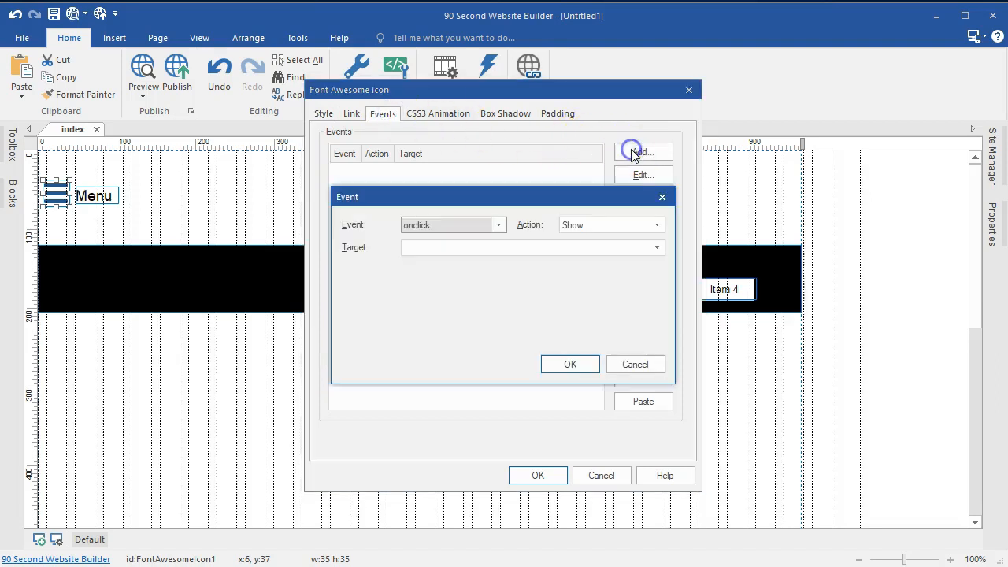
{"action": "left_click", "coordinate": [420, 226]}
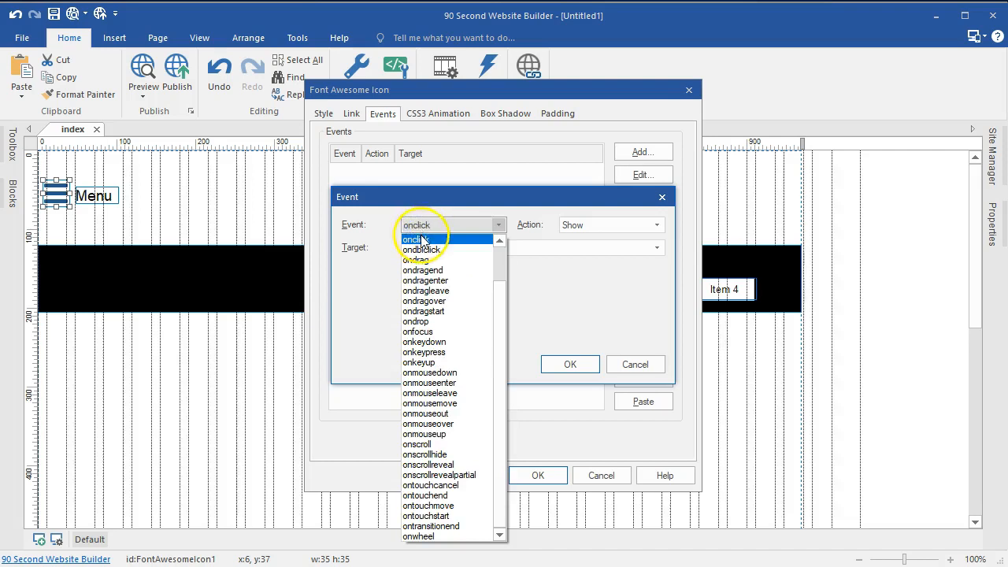
{"action": "left_click", "coordinate": [418, 238]}
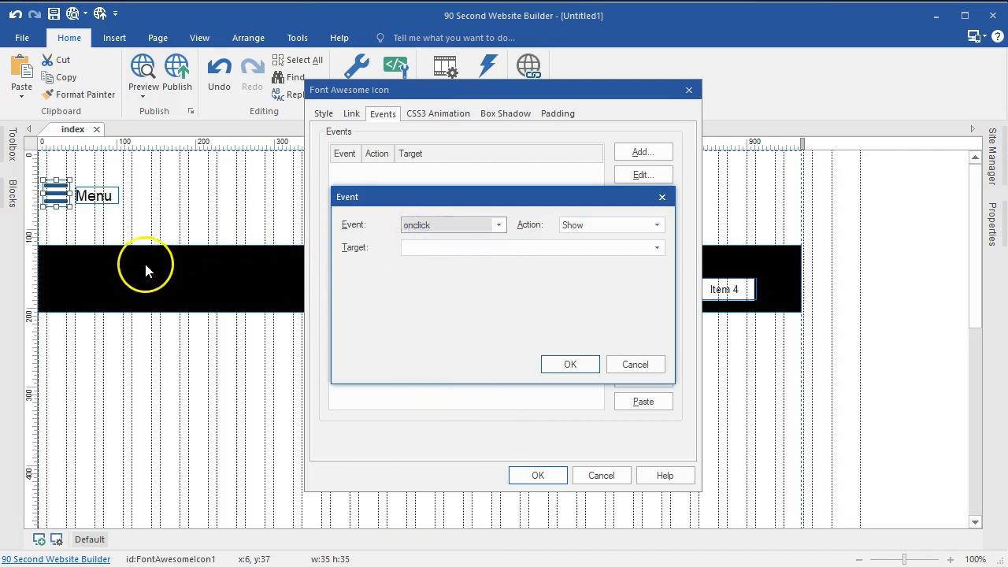
{"action": "left_click", "coordinate": [578, 228]}
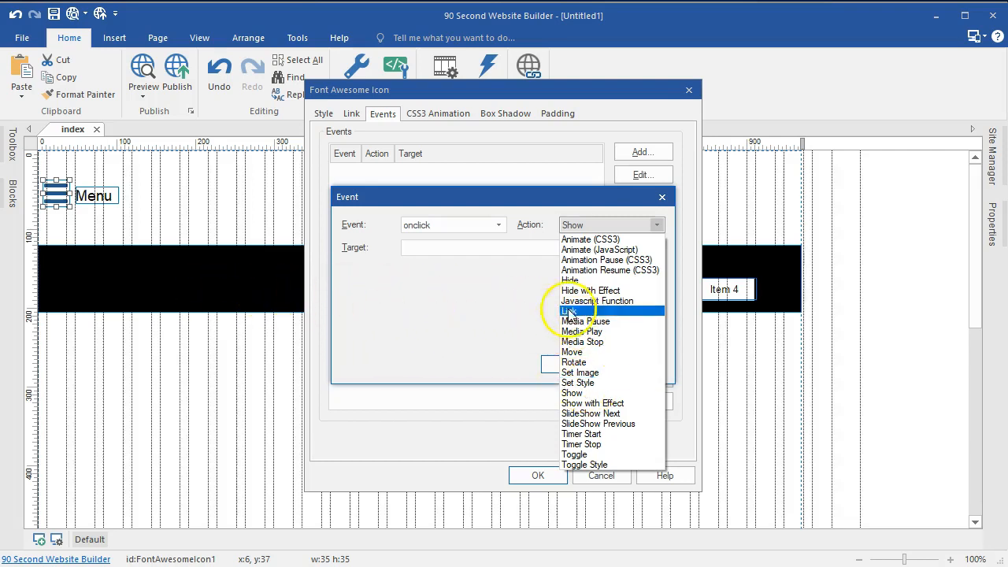
{"action": "left_click", "coordinate": [590, 394]}
{"action": "left_click", "coordinate": [446, 248]}
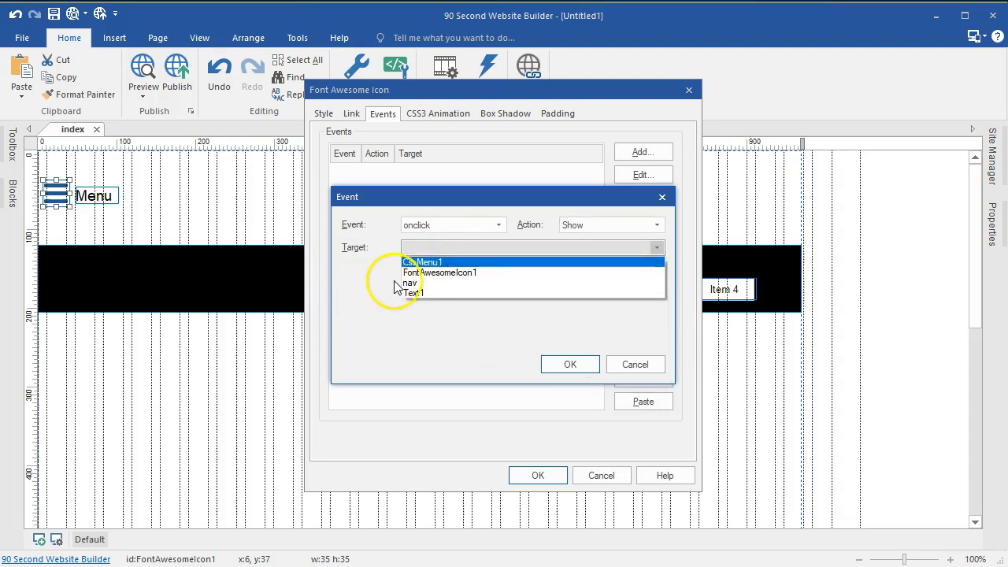
{"action": "left_click", "coordinate": [410, 283]}
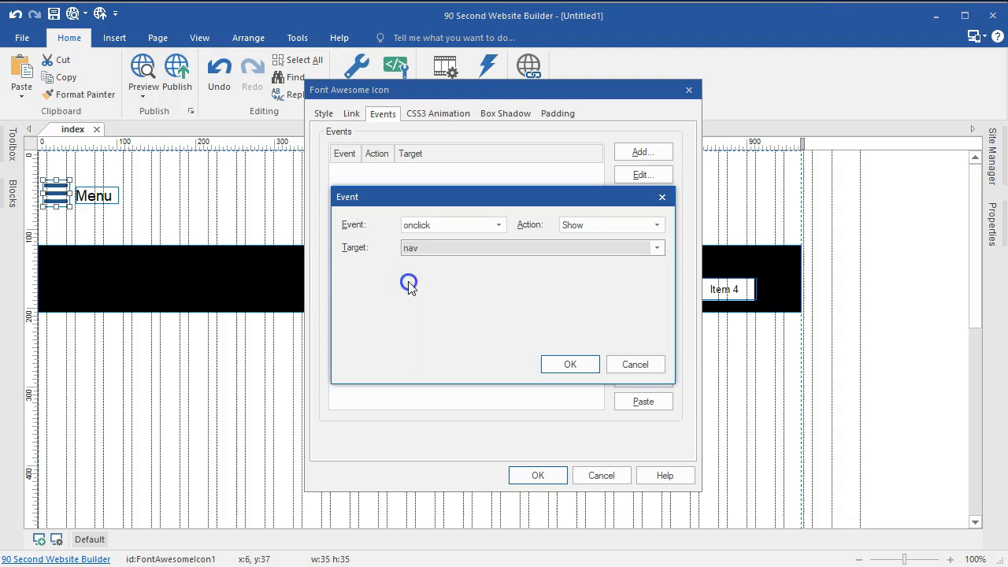
{"action": "left_click", "coordinate": [558, 365]}
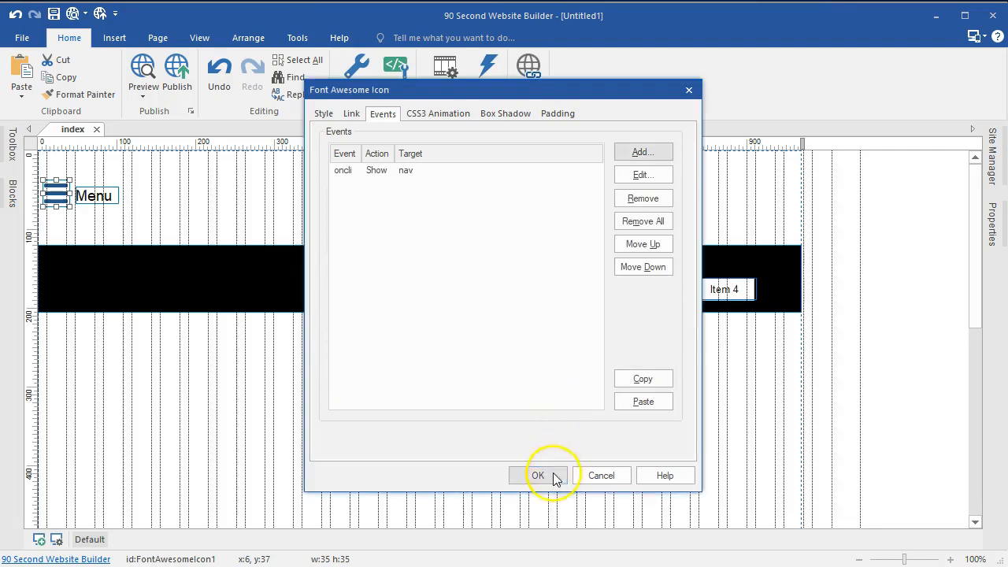
{"action": "left_click", "coordinate": [549, 475]}
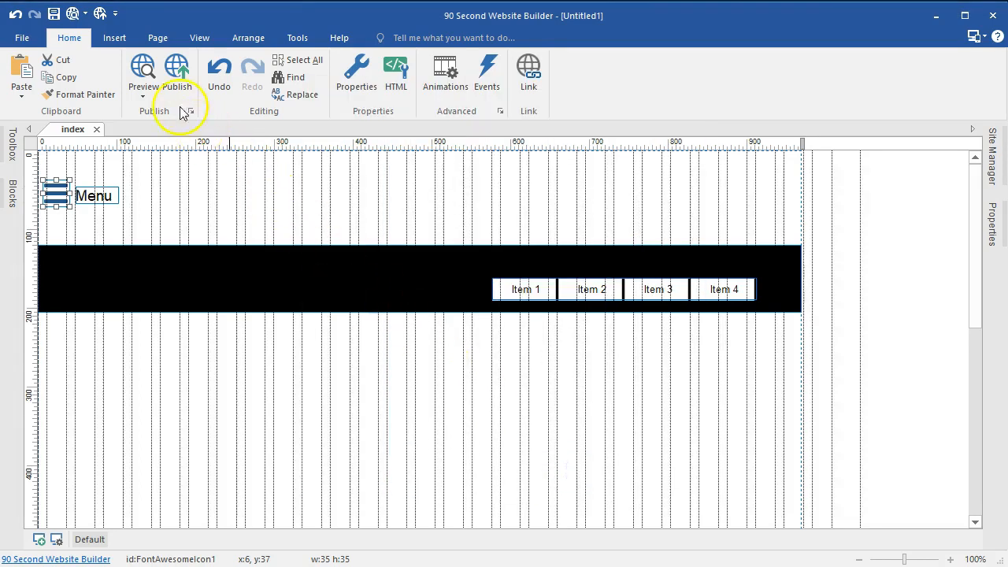
Step: Preview the page in the browser and test opening the panel from the bars icon and dismissing it from the blank page area
{"action": "left_click", "coordinate": [143, 70]}
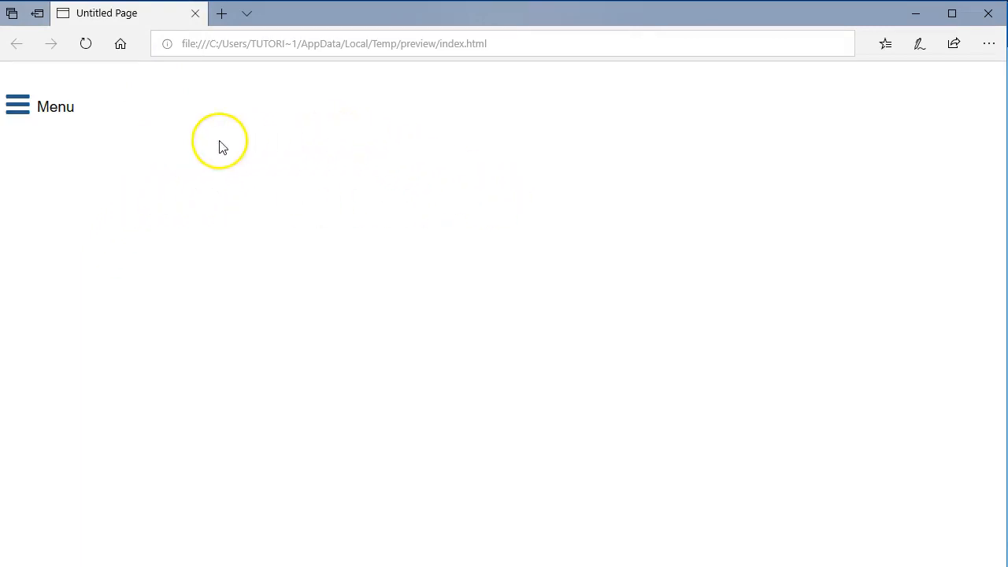
{"action": "left_click", "coordinate": [20, 113]}
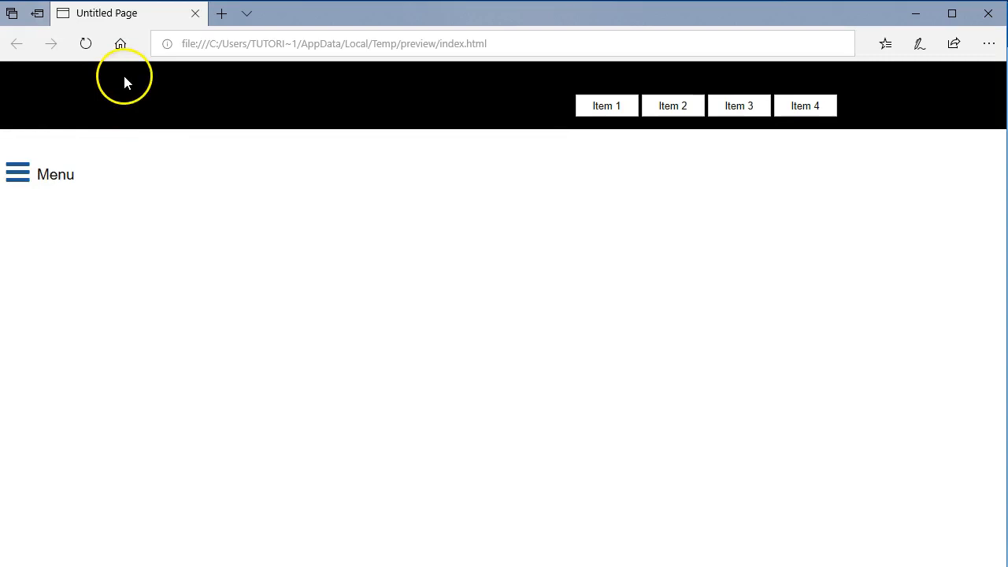
{"action": "left_click", "coordinate": [200, 189]}
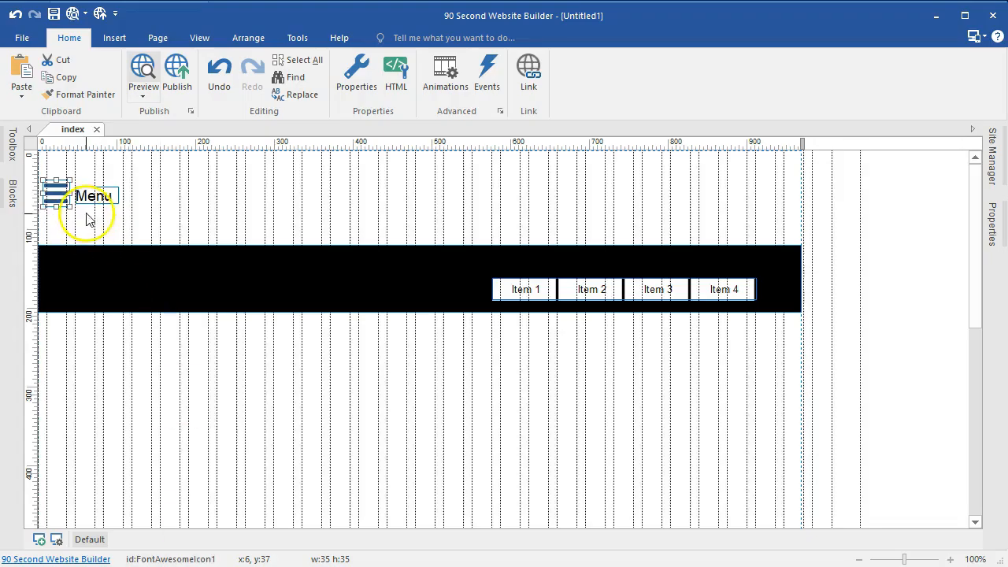
Step: Add an onclick event to the Menu text with the Show action targeting nav, and apply it
{"action": "right_click", "coordinate": [90, 202]}
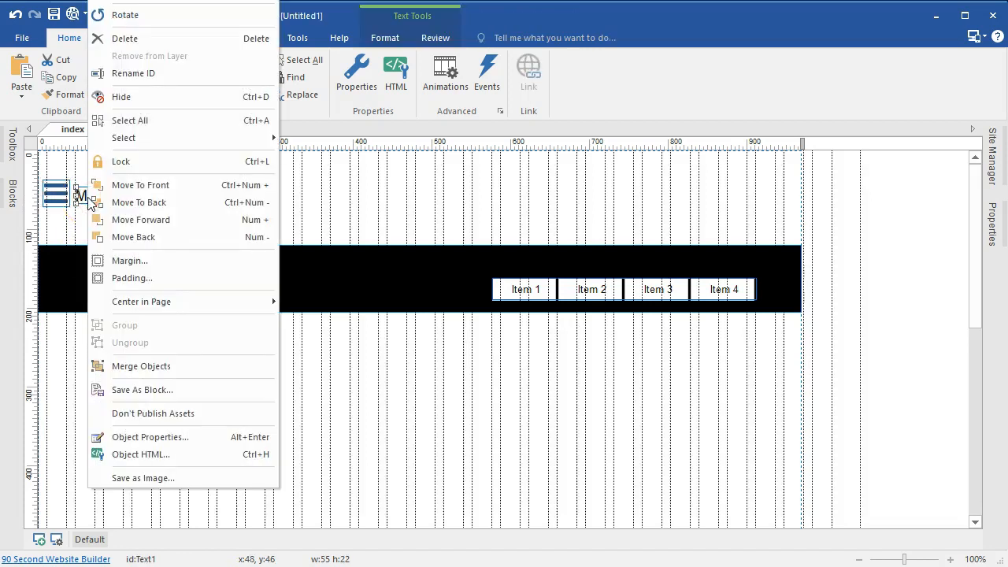
{"action": "left_click", "coordinate": [152, 437]}
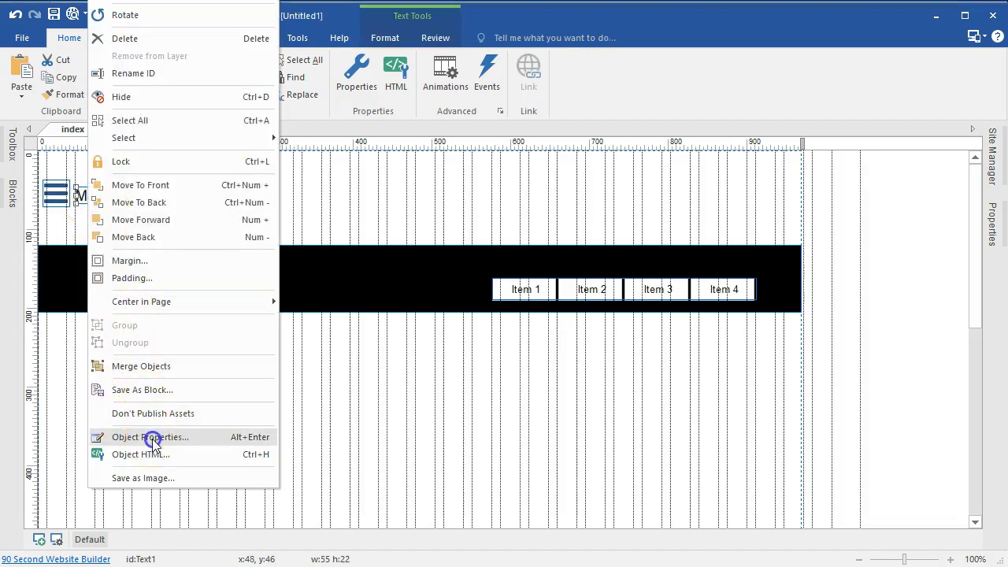
{"action": "left_click", "coordinate": [530, 130]}
{"action": "left_click", "coordinate": [638, 167]}
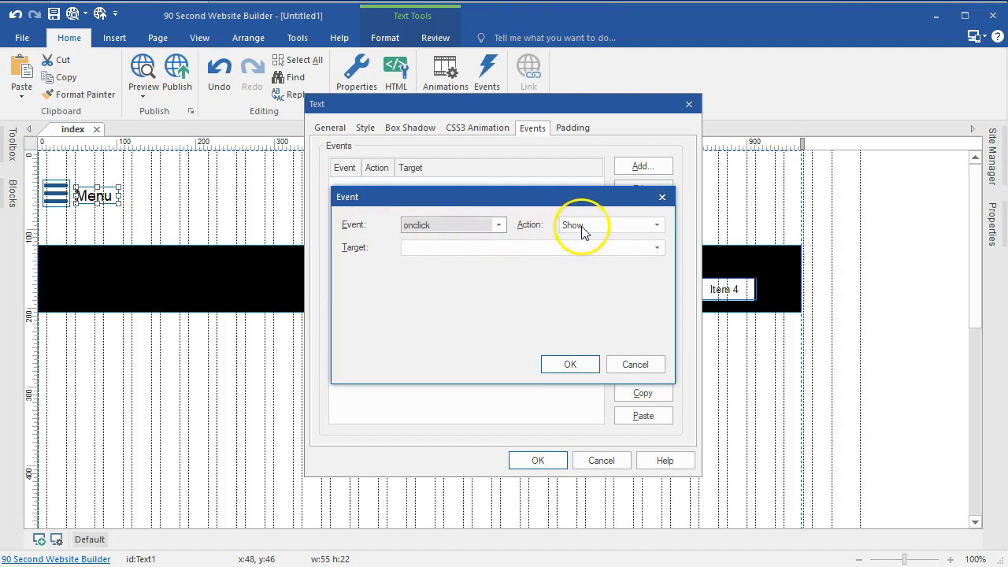
{"action": "left_click", "coordinate": [653, 248]}
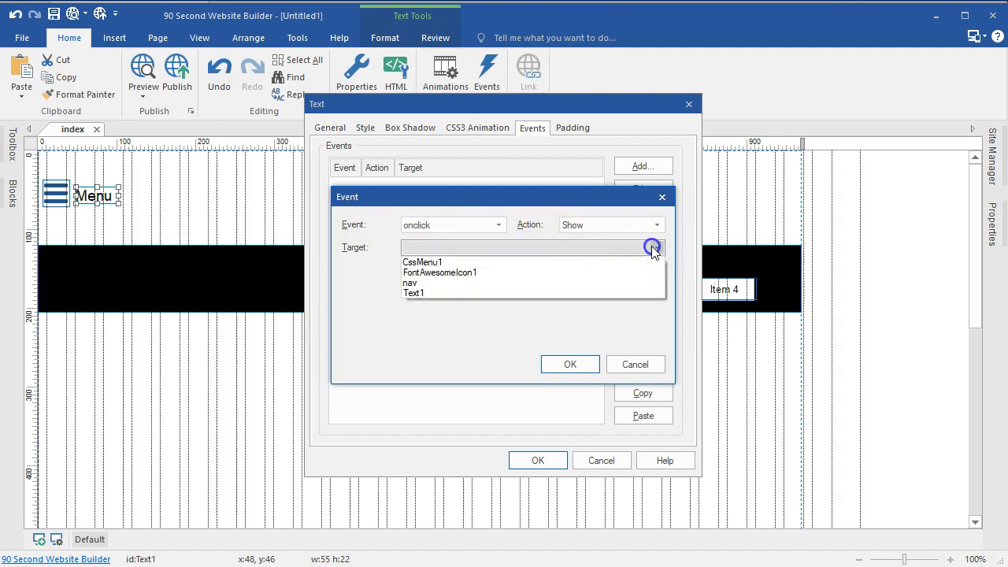
{"action": "left_click", "coordinate": [446, 283]}
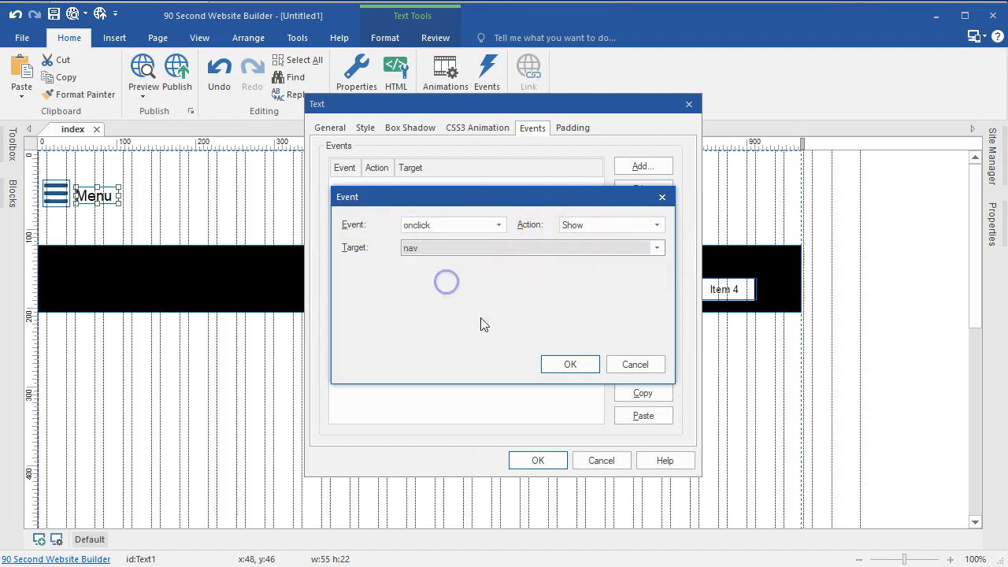
{"action": "left_click", "coordinate": [556, 366]}
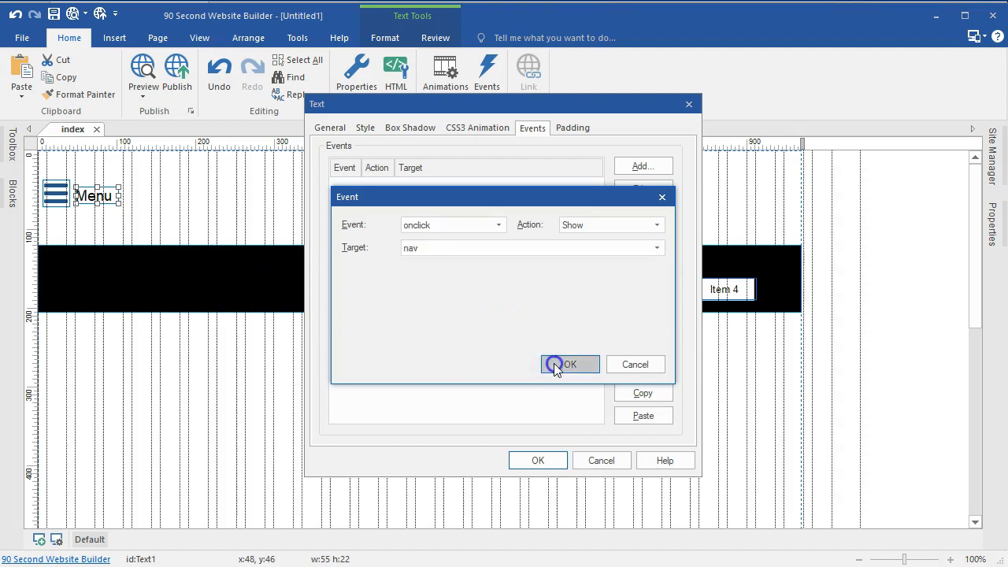
{"action": "left_click", "coordinate": [553, 459]}
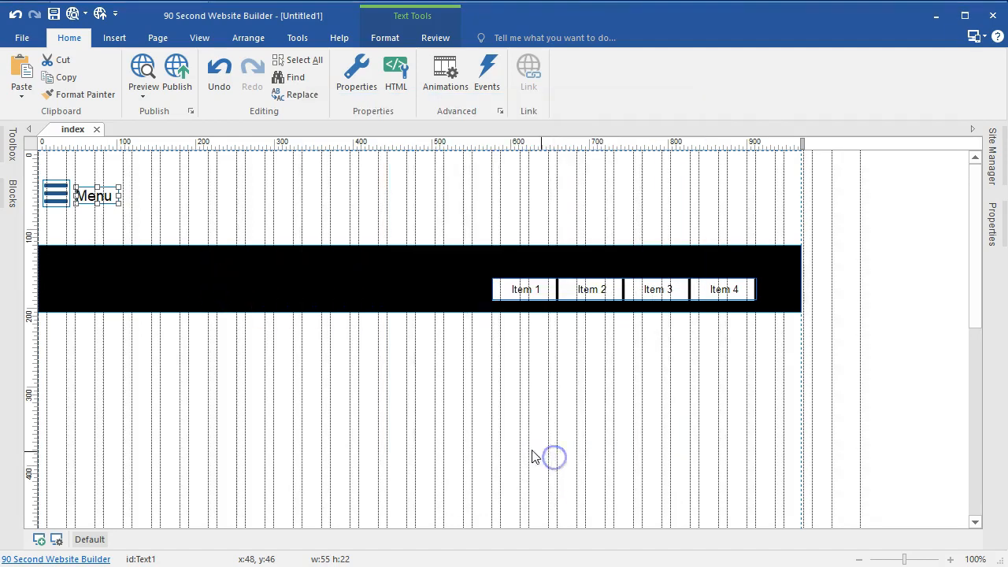
Step: Preview the page again and test opening the panel from the Menu text and dismissing it from the blank page area
{"action": "left_click", "coordinate": [148, 74]}
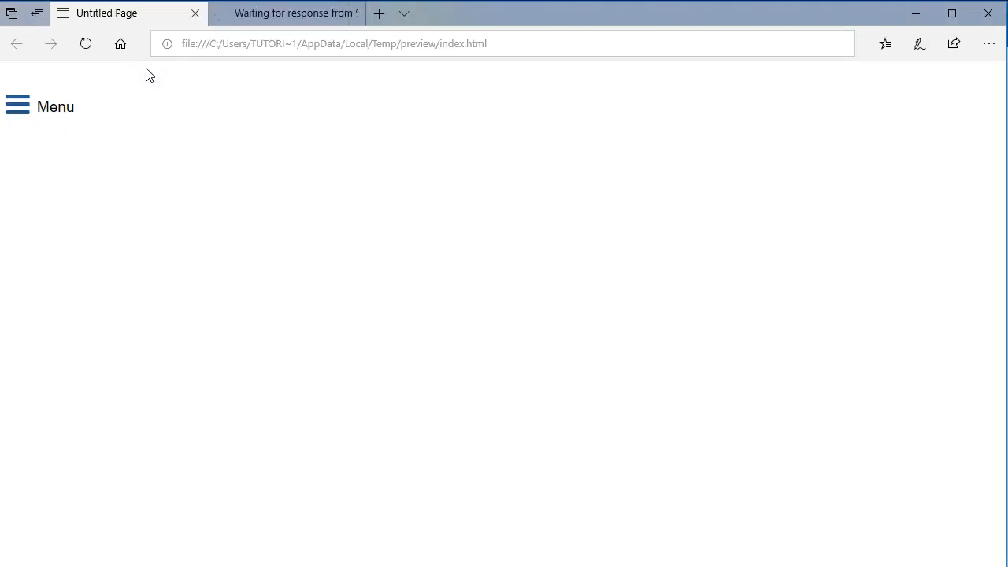
{"action": "left_click", "coordinate": [63, 107]}
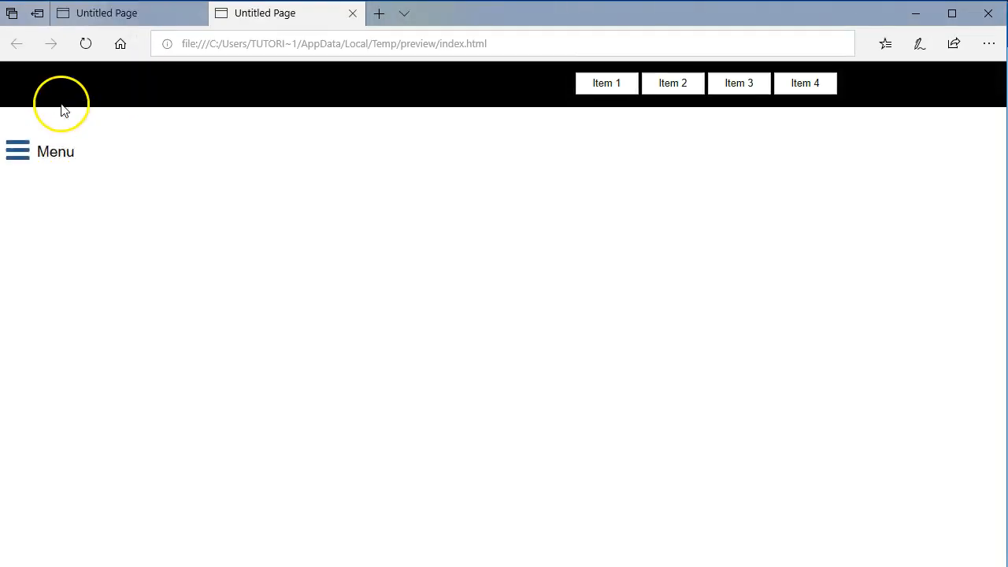
{"action": "left_click", "coordinate": [219, 152]}
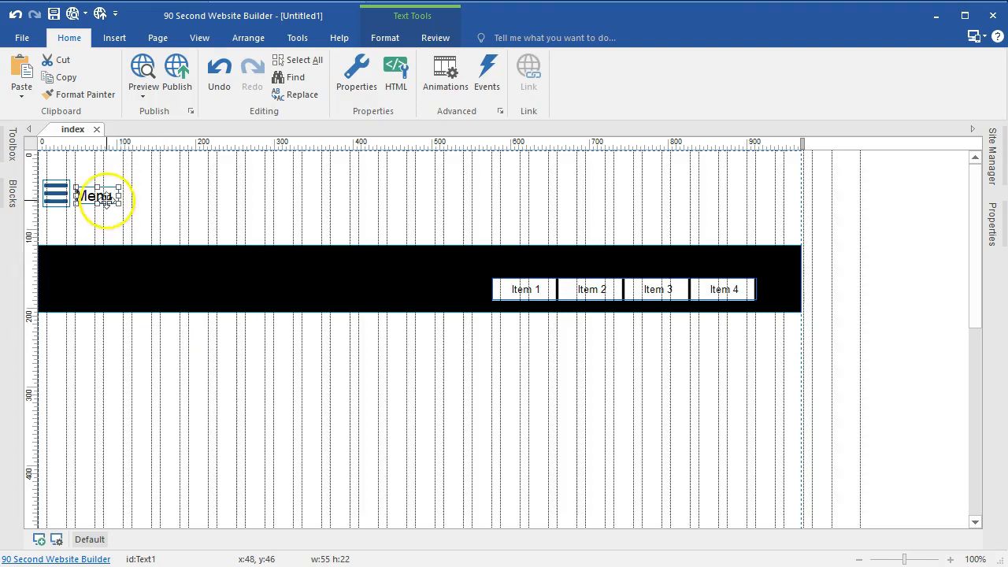
Step: Add the custom style cursor:pointer; to the Menu text's object HTML, with the code editor's font size set to 22
{"action": "right_click", "coordinate": [105, 198]}
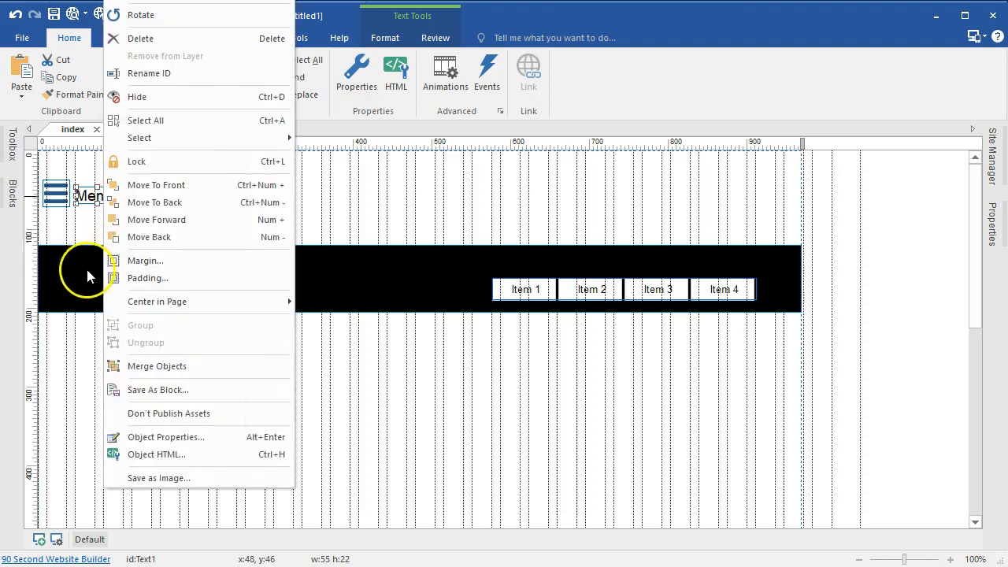
{"action": "left_click", "coordinate": [157, 457]}
{"action": "left_click", "coordinate": [331, 269]}
{"action": "left_click", "coordinate": [310, 292]}
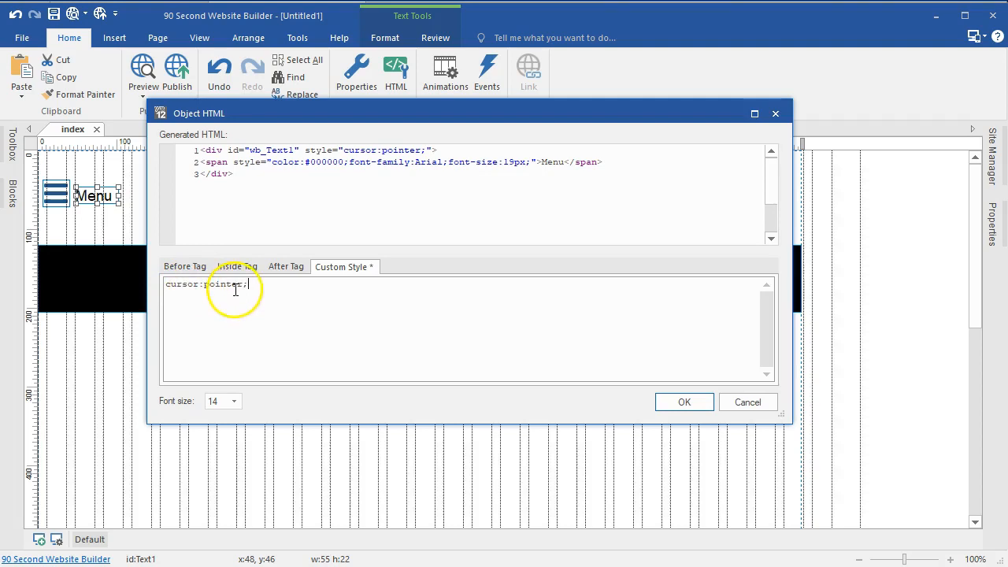
{"action": "left_click", "coordinate": [234, 401]}
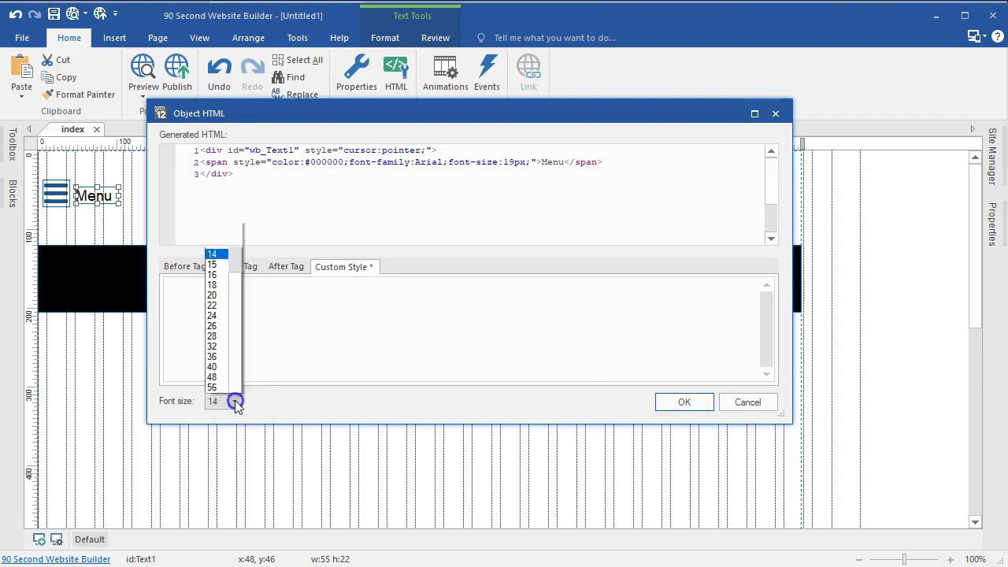
{"action": "left_click", "coordinate": [212, 172]}
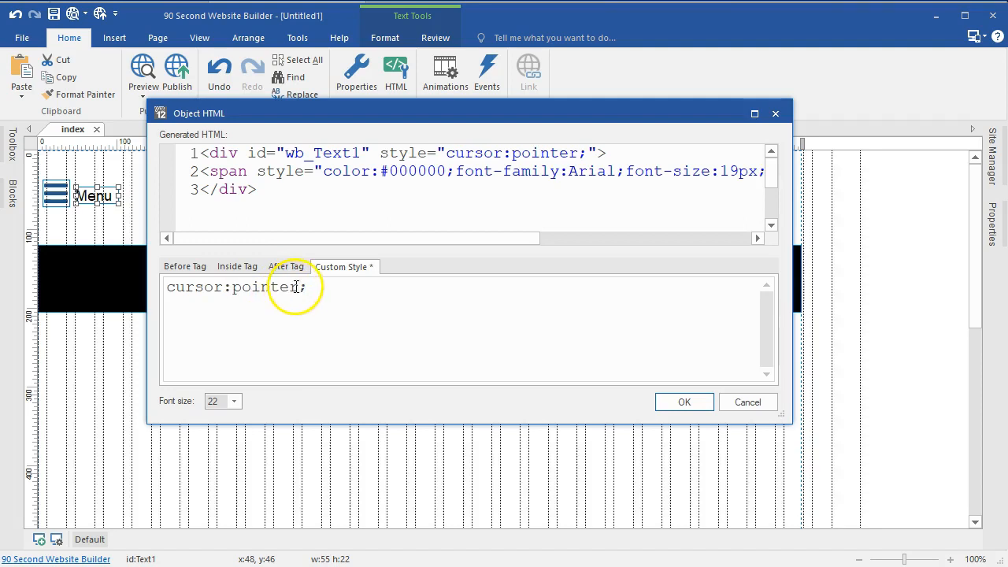
{"action": "left_click", "coordinate": [673, 403]}
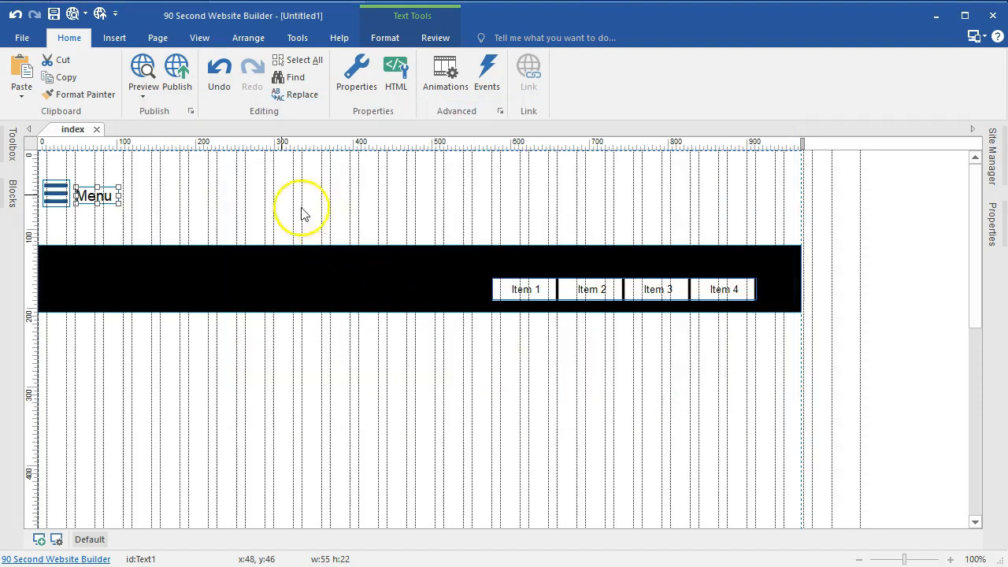
Step: Preview the page in the browser to check the pointer cursor over the Menu text and open the panel from it
{"action": "left_click", "coordinate": [144, 69]}
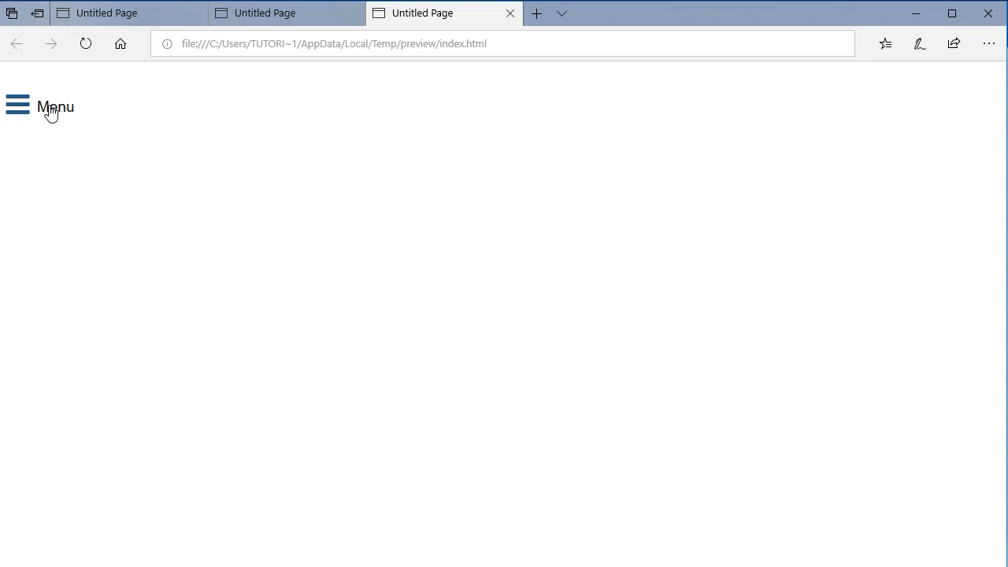
{"action": "left_click", "coordinate": [50, 110]}
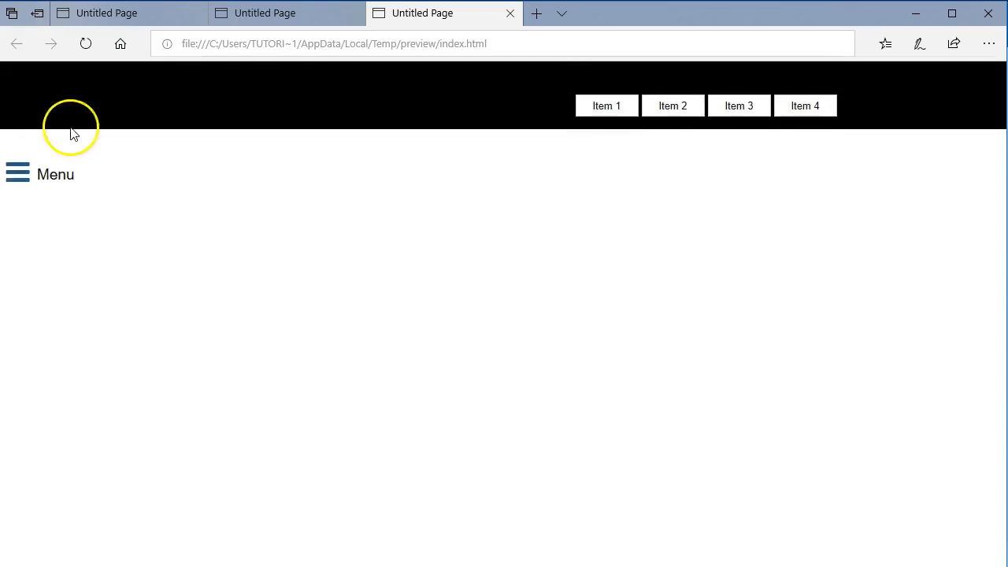